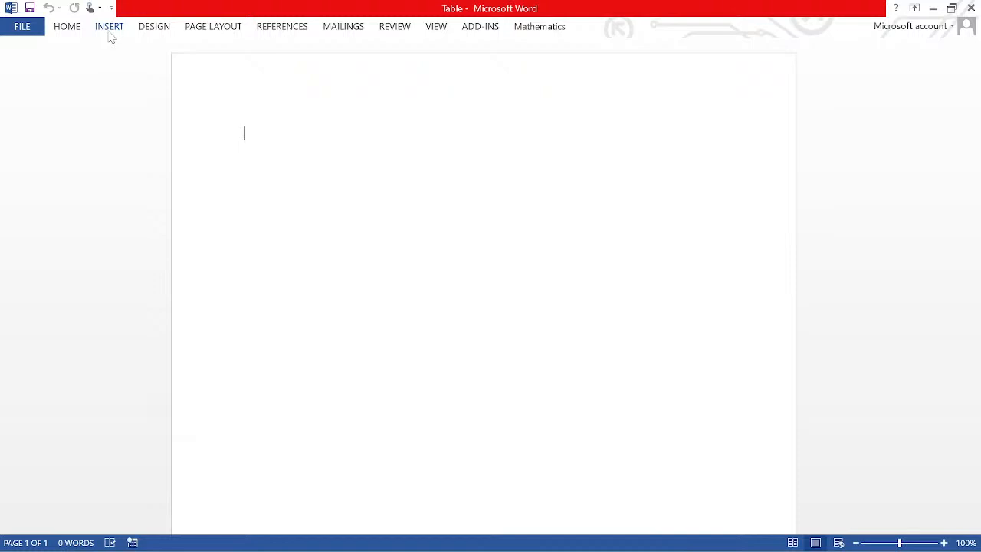
- Insert a table with five columns and three rows at the start of the blank document
left_click(109, 27)
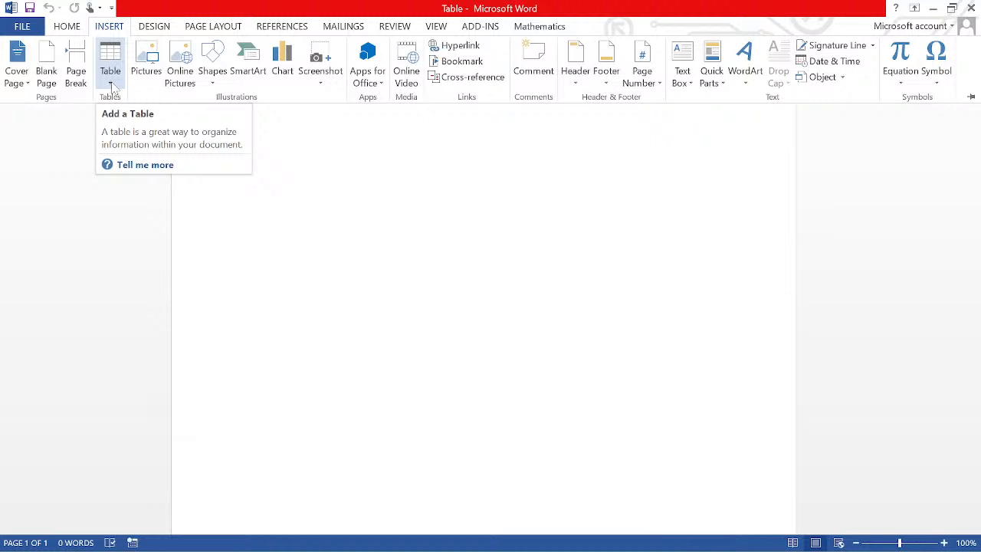
left_click(111, 76)
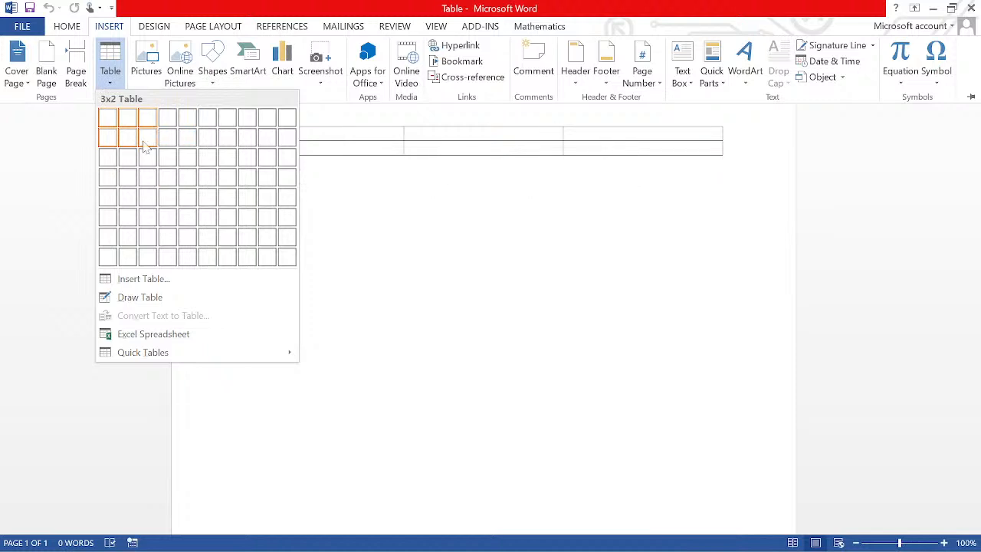
left_click(192, 169)
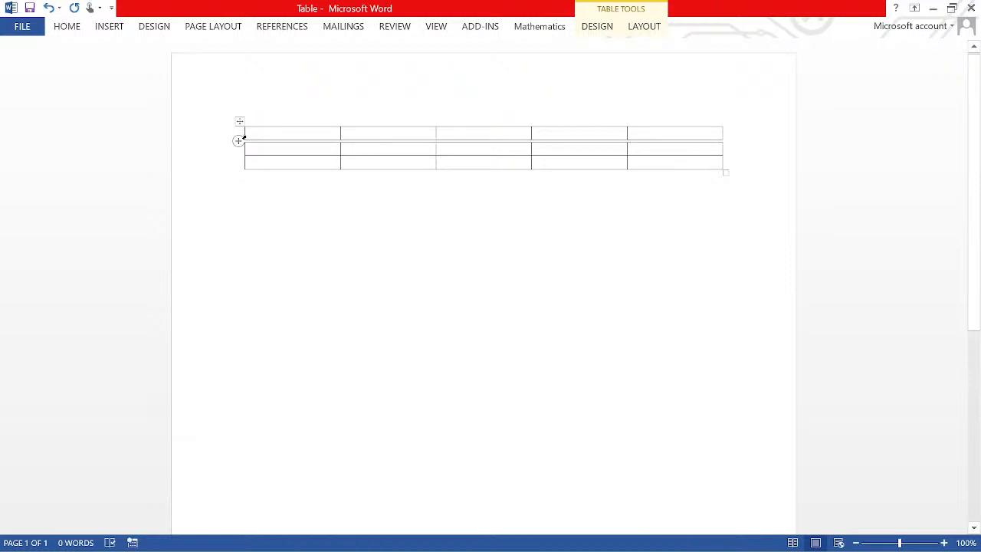
mouse_move(240, 140)
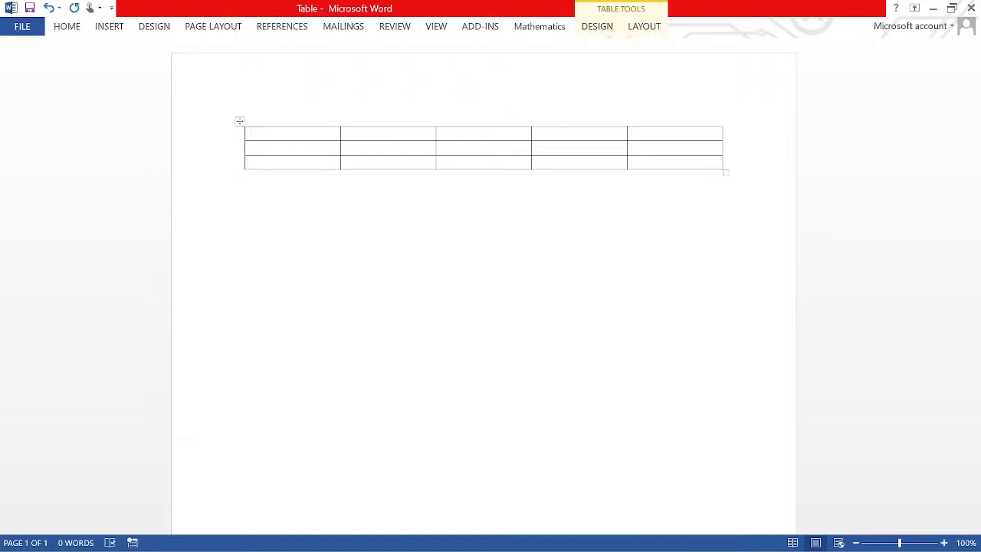
- Enter the headings Day 1 and Day 2 in the first two cells of the table's top row
type("Day 1")
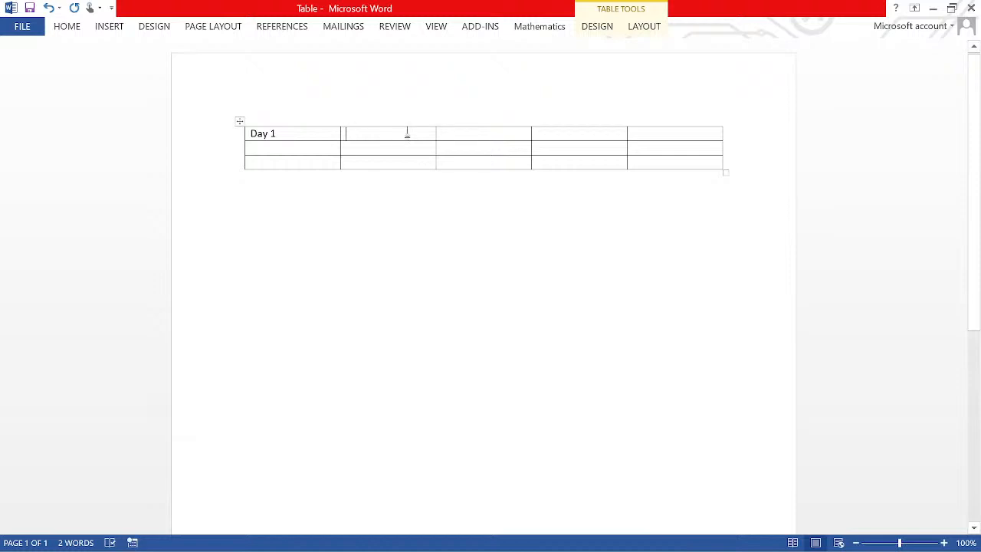
type("day")
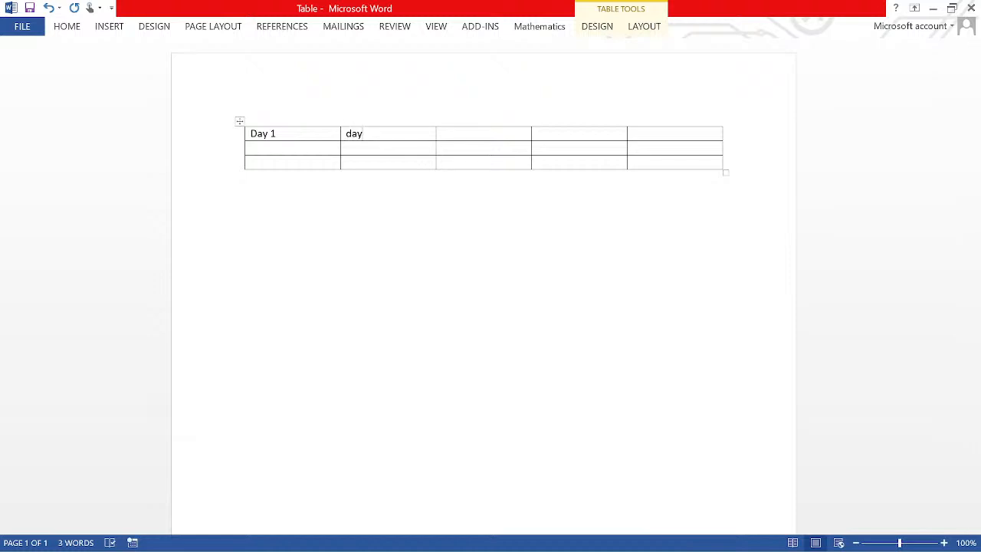
key("BackSpace")
key("BackSpace")
key("BackSpace")
type("Day 2")
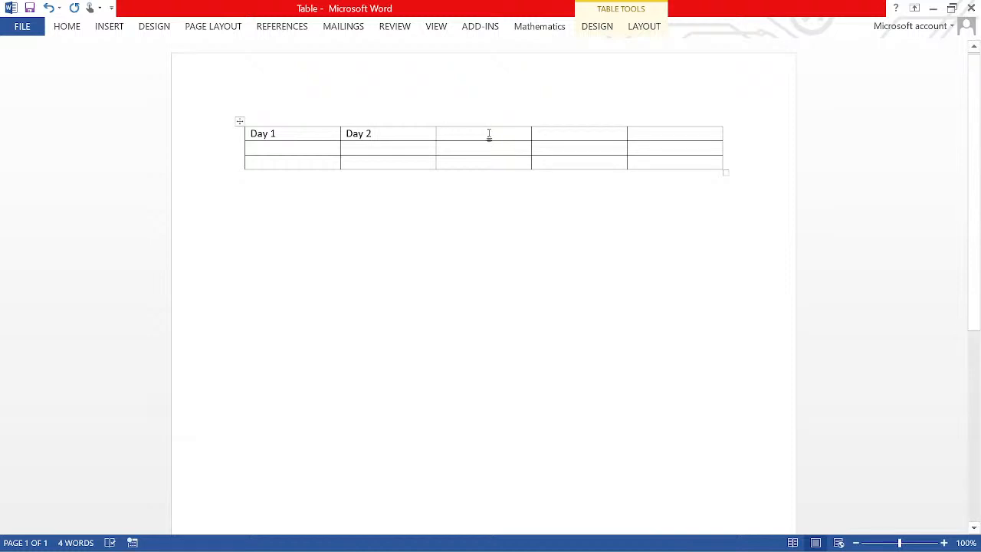
- Fill the remaining three cells of the top row with Day 2, Day 4 and Day 5
type("Day 2")
left_click(564, 133)
type("D")
type("ay 4")
type("da")
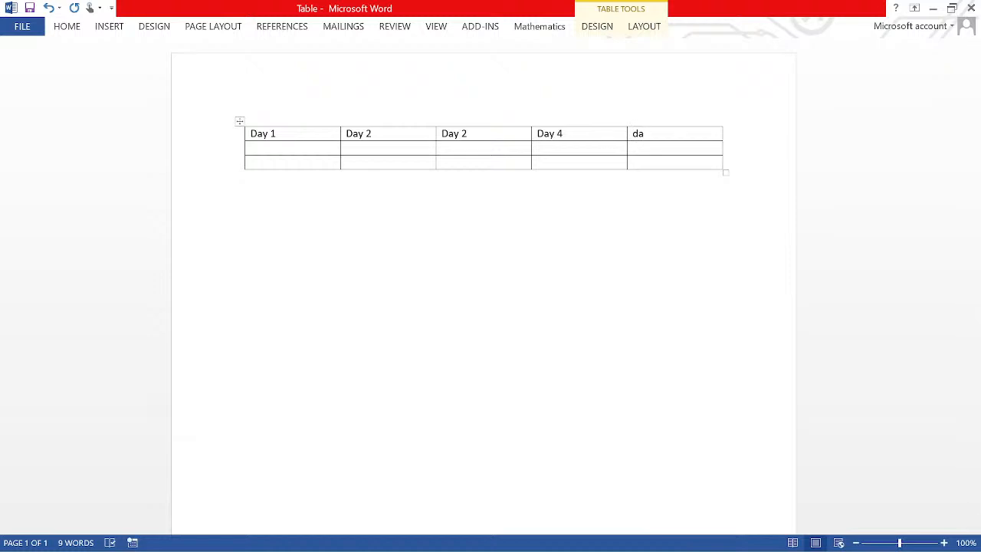
key("BackSpace")
key("BackSpace")
type("Day 5")
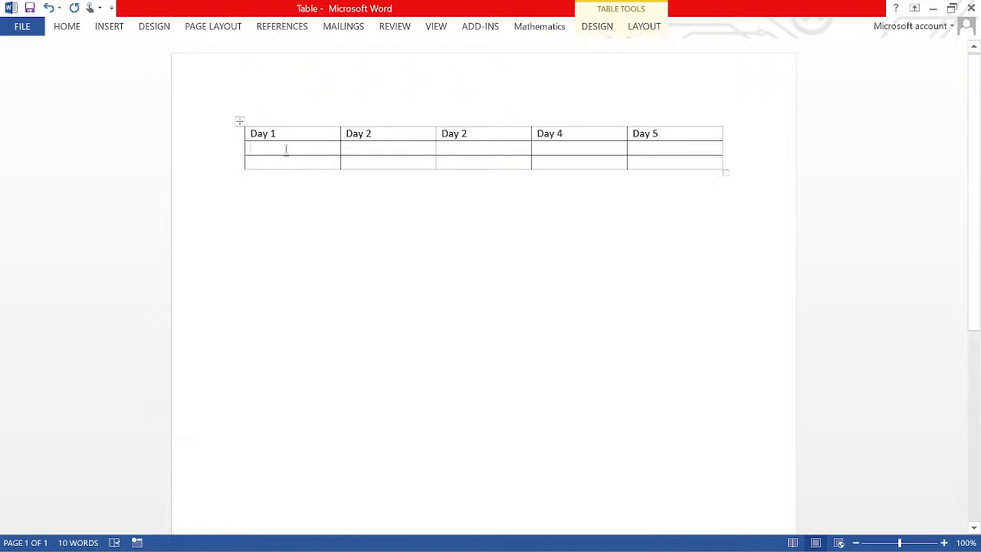
- Enter 52 and 50 in the two cells below the Day 1 heading
left_click(286, 149)
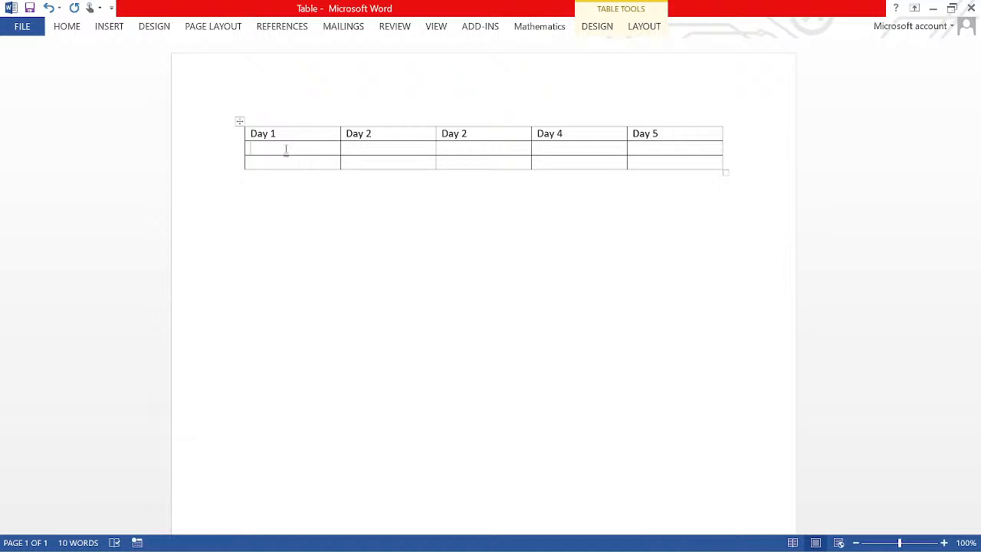
type("52")
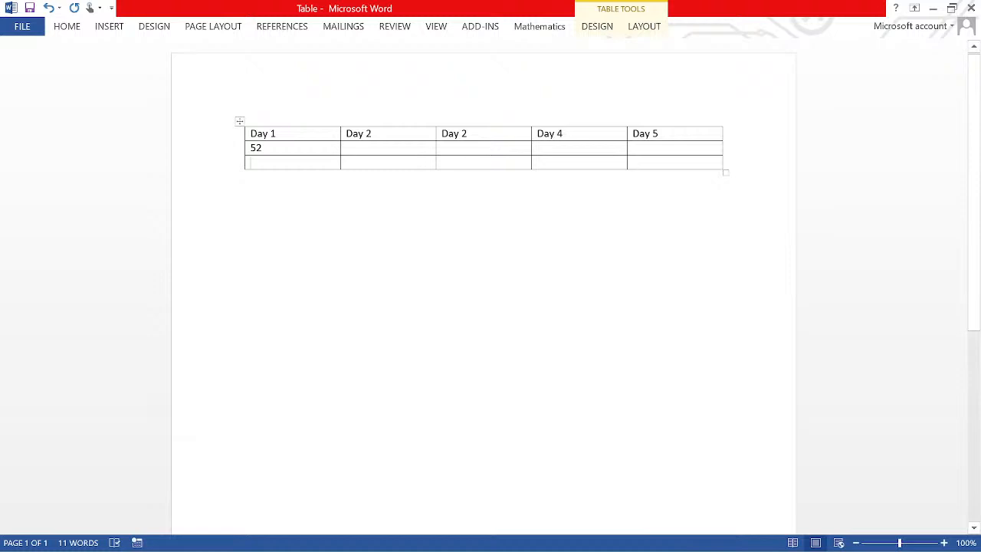
type("50")
- Insert a new column to the left of the Day 1 column
left_click_drag(264, 134, 282, 170)
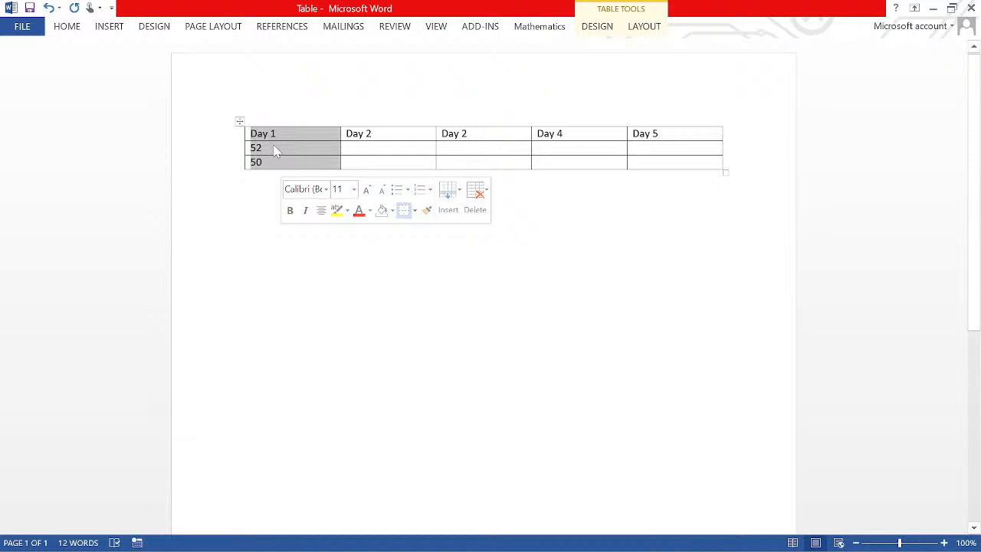
right_click(275, 150)
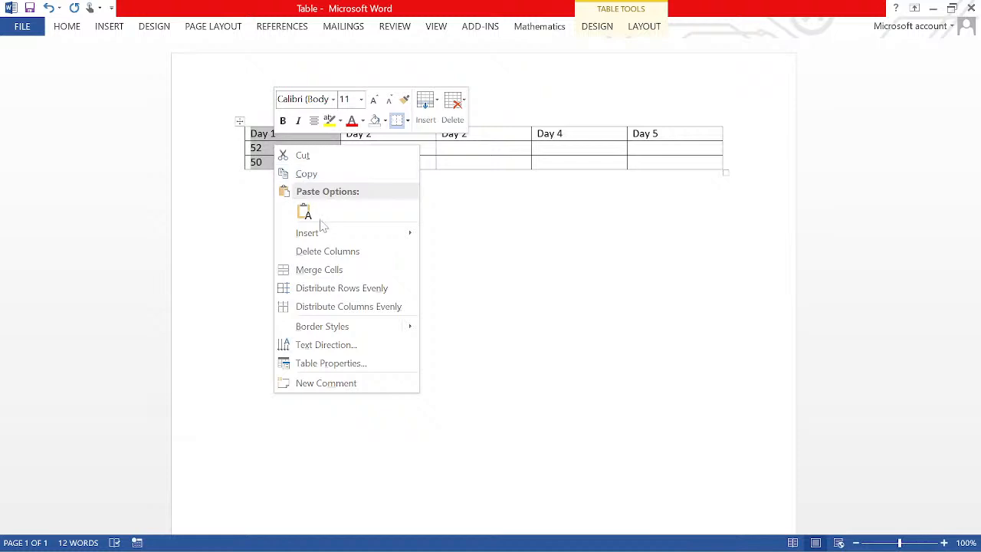
mouse_move(331, 238)
mouse_move(404, 233)
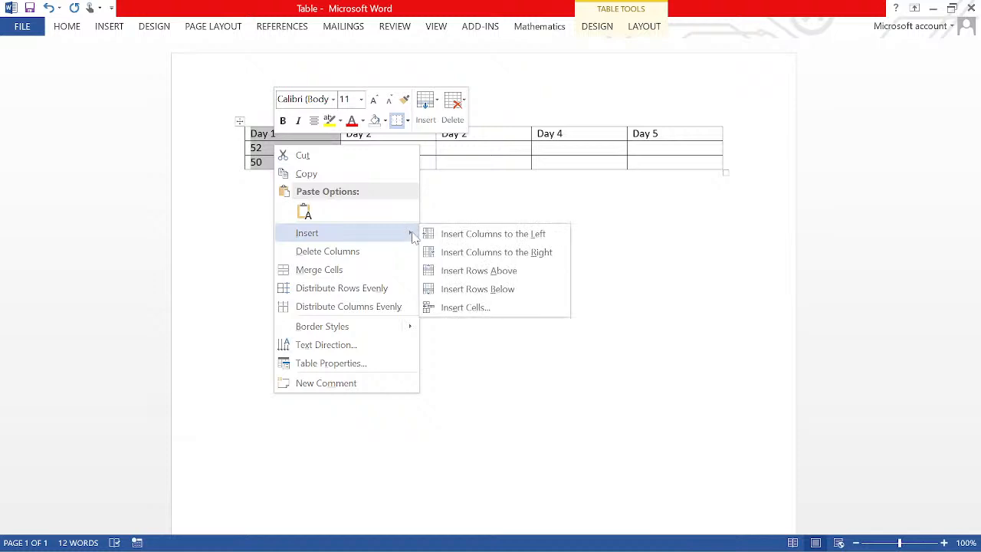
left_click(494, 233)
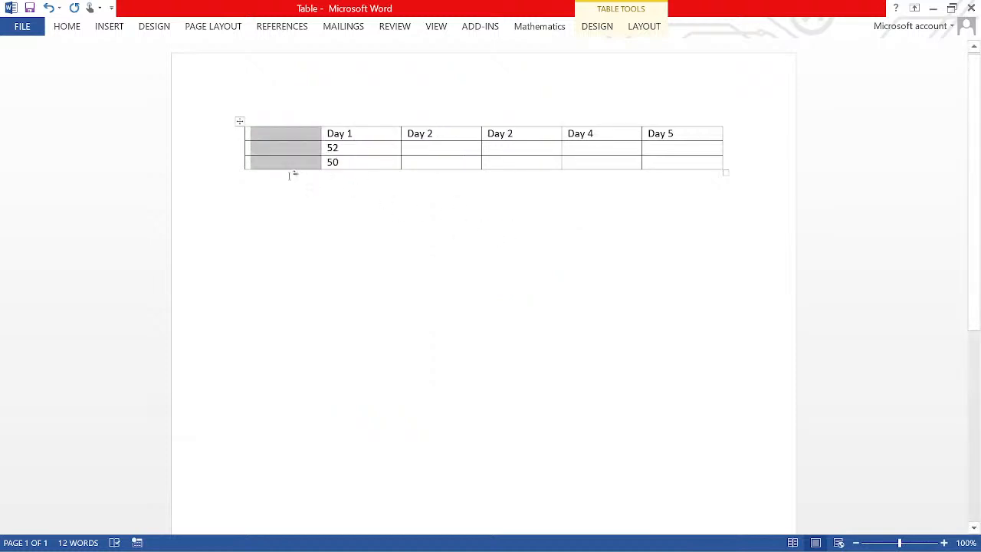
- Label the second and third rows Morning and Afternoon in the new first column
left_click(259, 155)
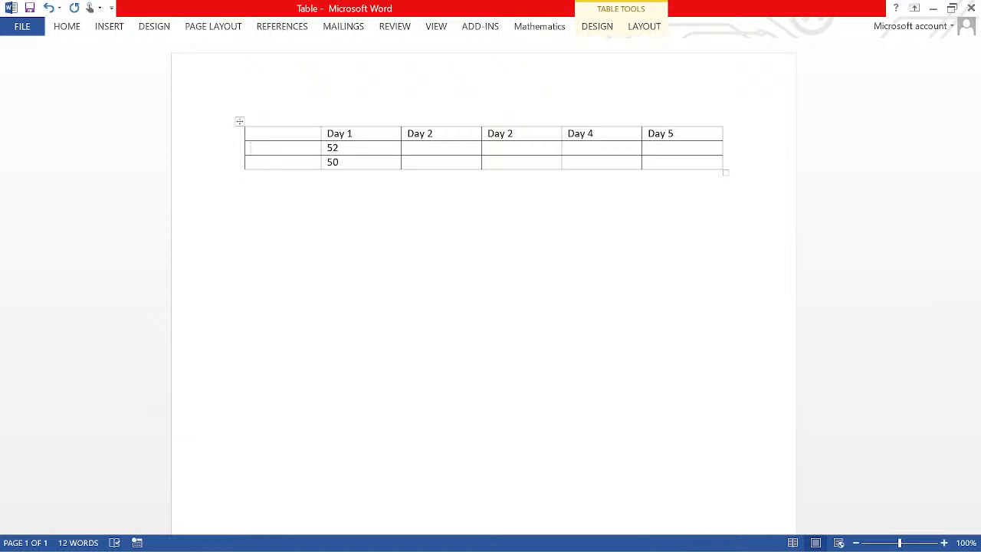
type("Morning")
left_click(264, 163)
type("Afternoon")
- Remove the left and top borders from the empty corner cell beside the Day 1 heading
left_click(604, 30)
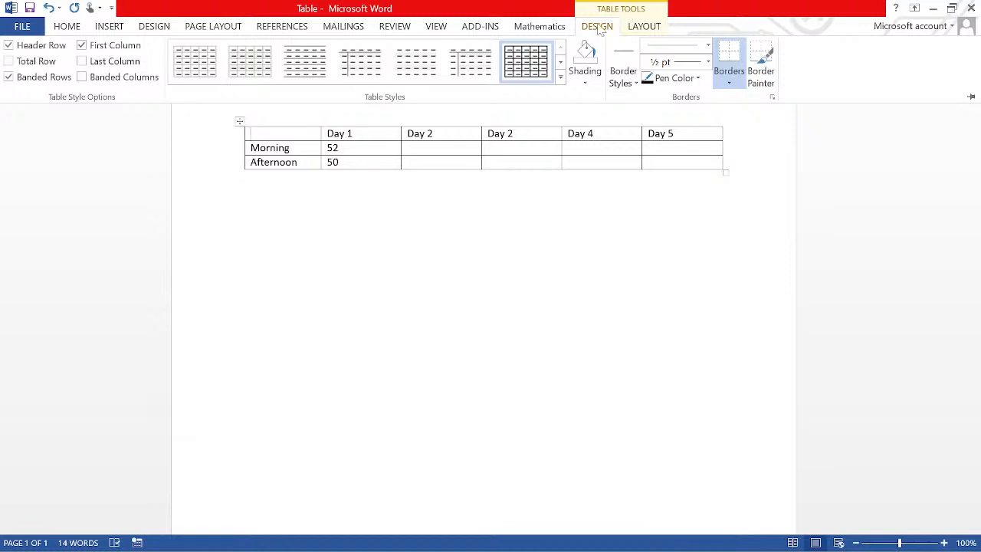
left_click(600, 27)
left_click(598, 30)
left_click(730, 86)
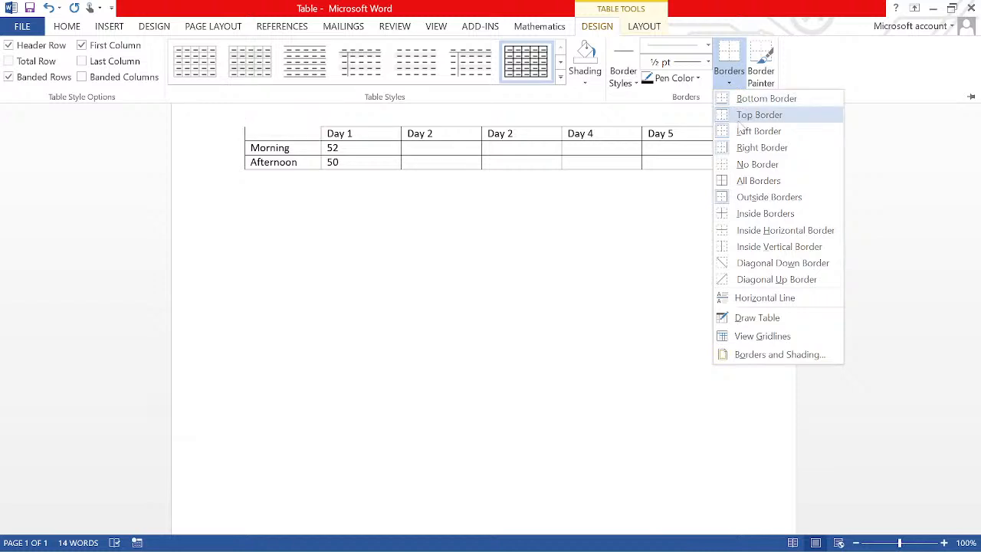
left_click(737, 119)
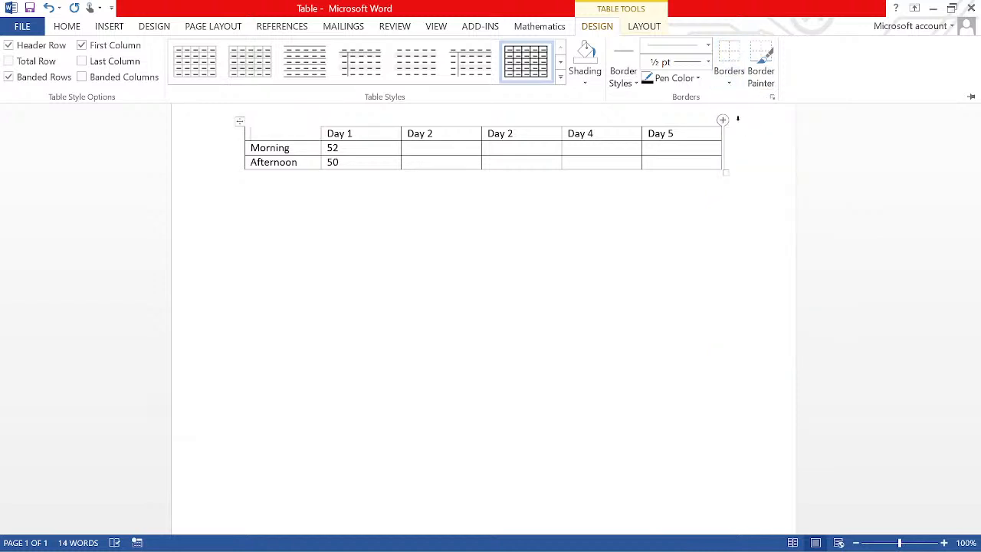
left_click(732, 71)
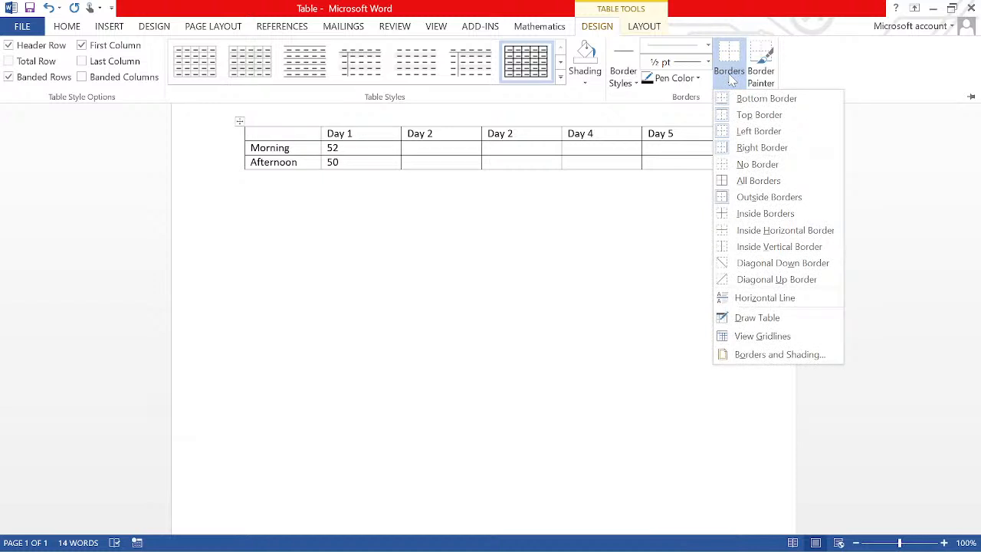
left_click(733, 133)
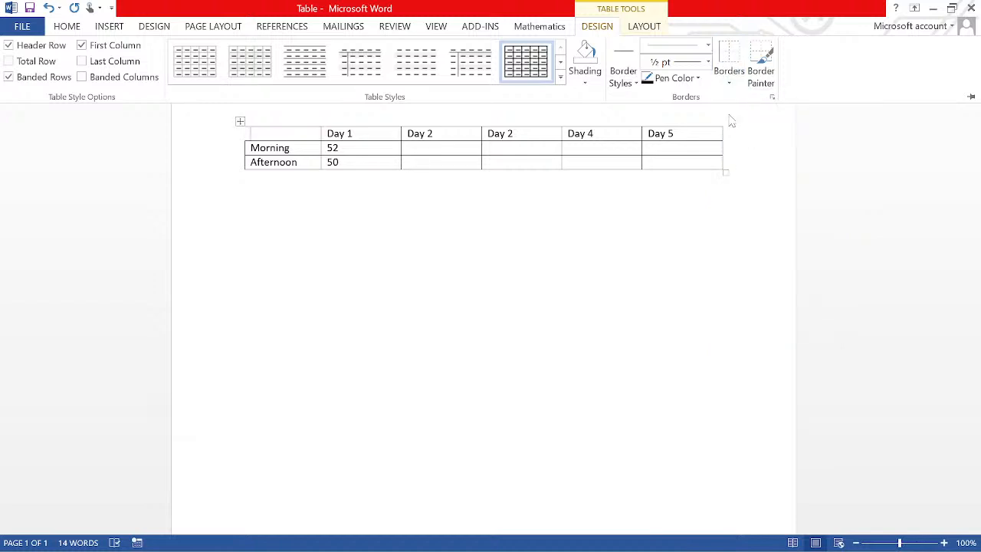
left_click(727, 79)
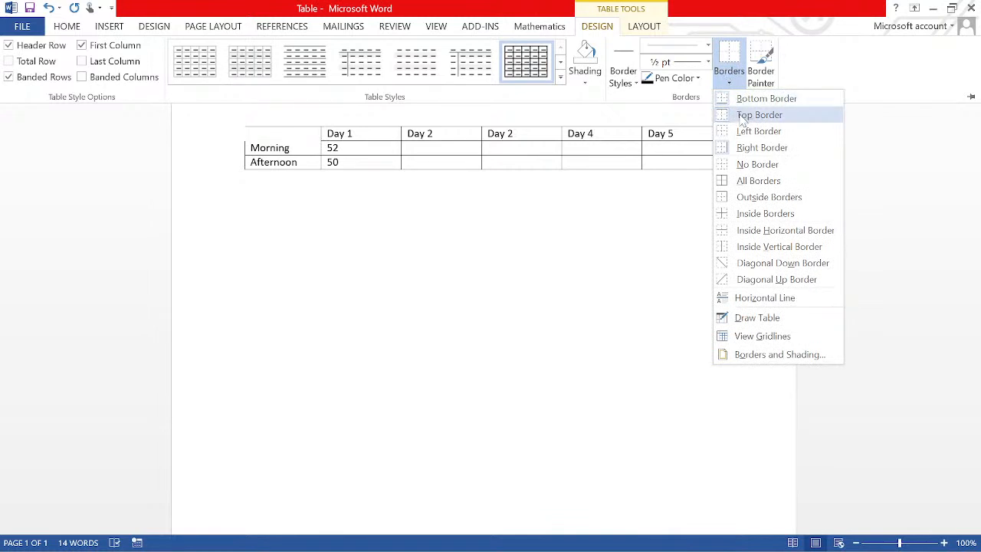
left_click(740, 116)
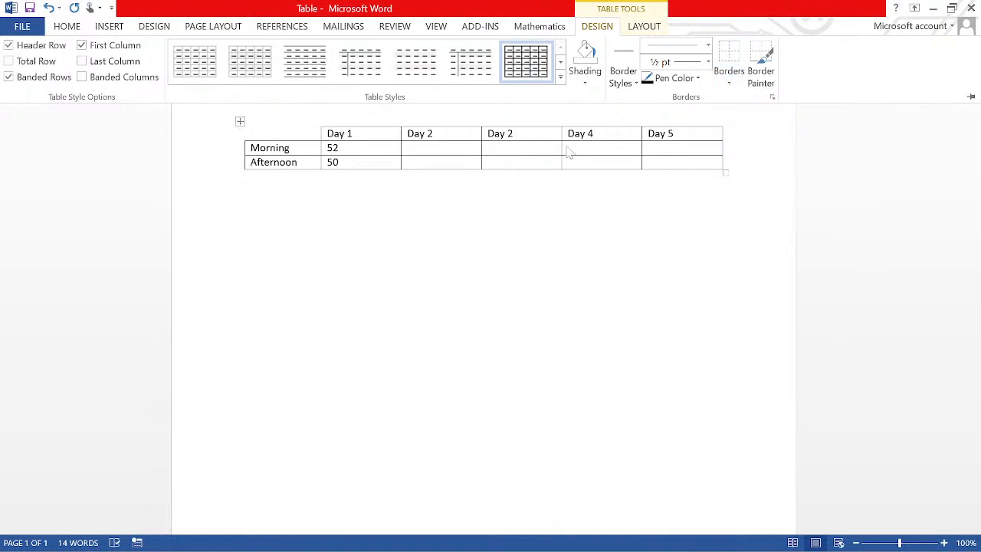
- Add a new empty row at the end of the table, below the Afternoon row
left_click(430, 161)
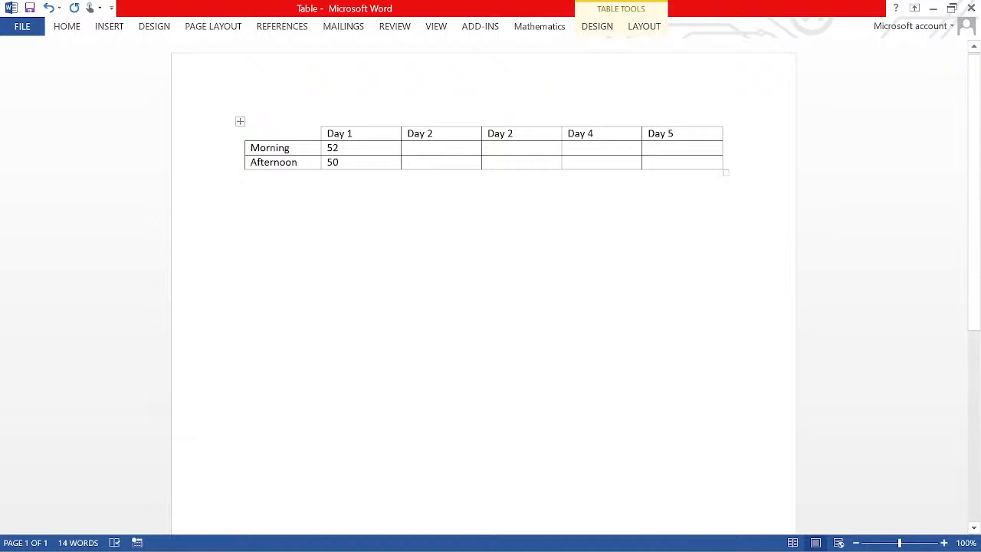
left_click_drag(248, 162, 663, 165)
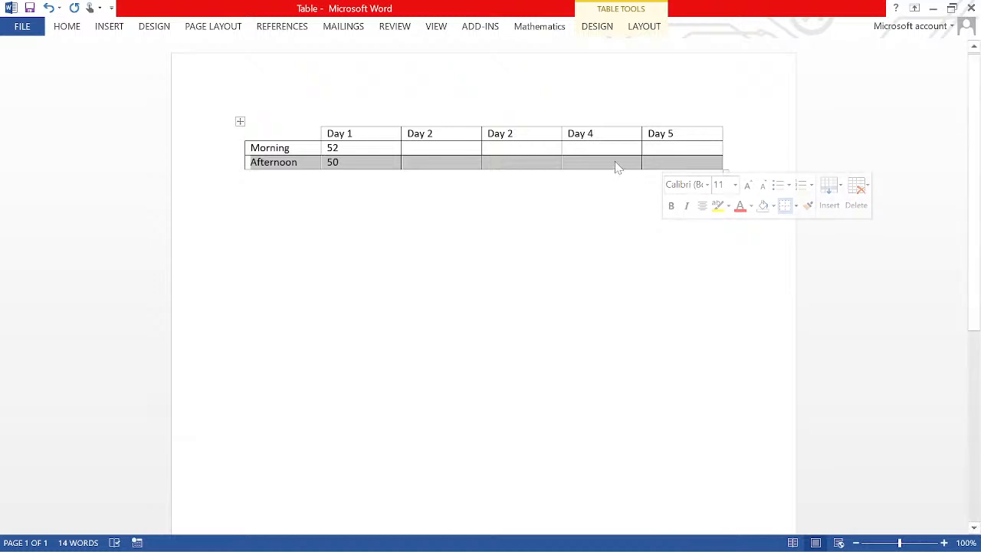
left_click(595, 167)
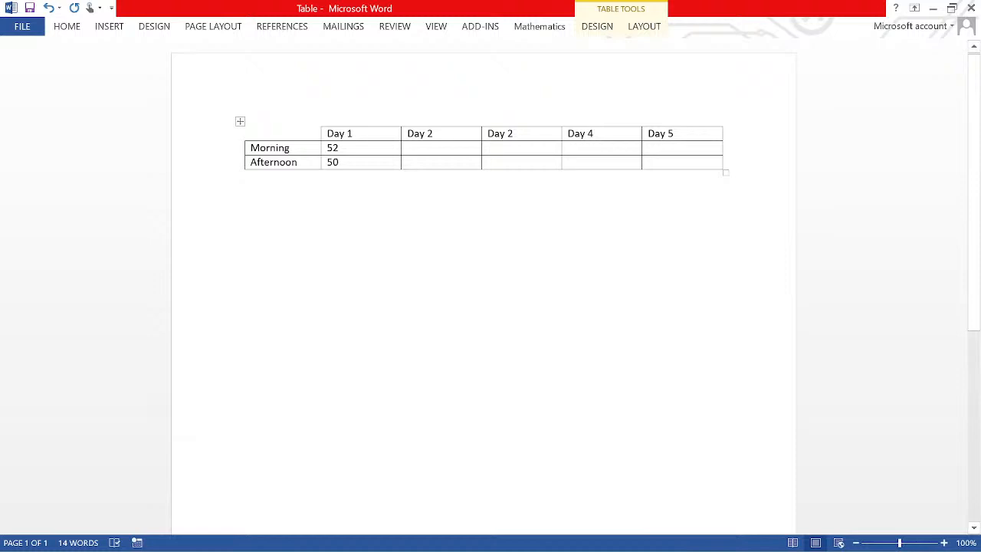
left_click(422, 166)
left_click(423, 167)
key("Tab")
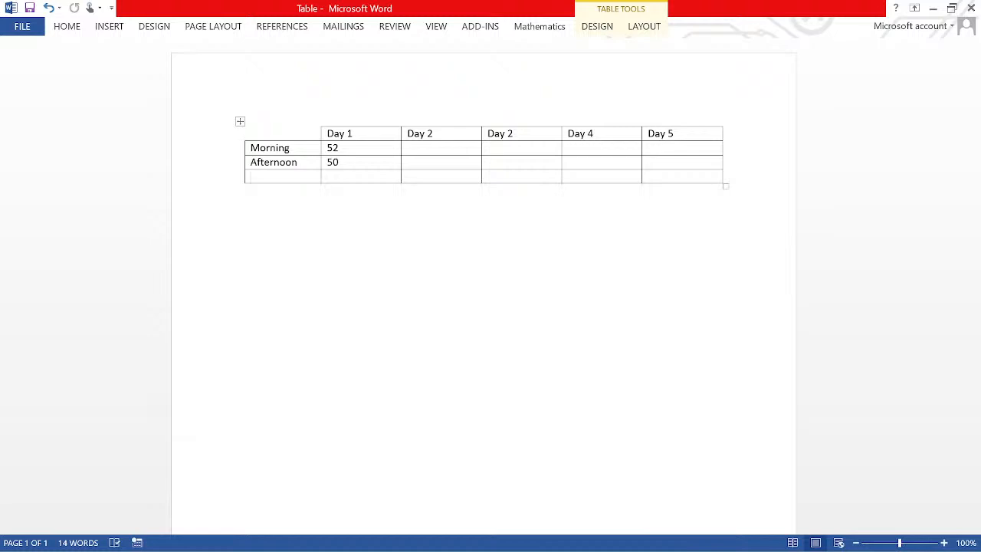
- Label the new last row Evening and enter 54 in its Day 1 cell
type("Evening")
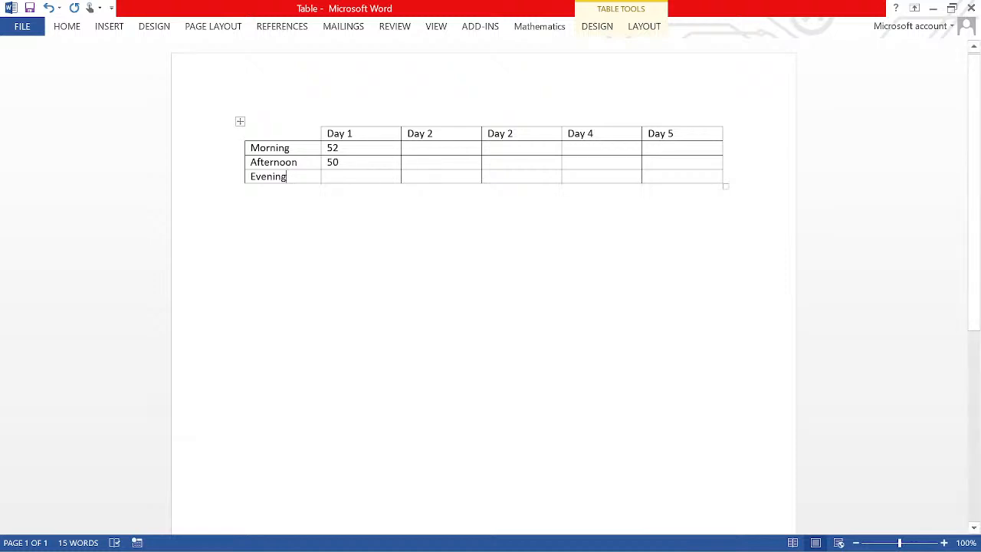
left_click(349, 182)
type("54")
left_click(525, 182)
left_click(568, 163)
- Change the whole table's font to Times New Roman and enlarge its text by four size increments
left_click(239, 123)
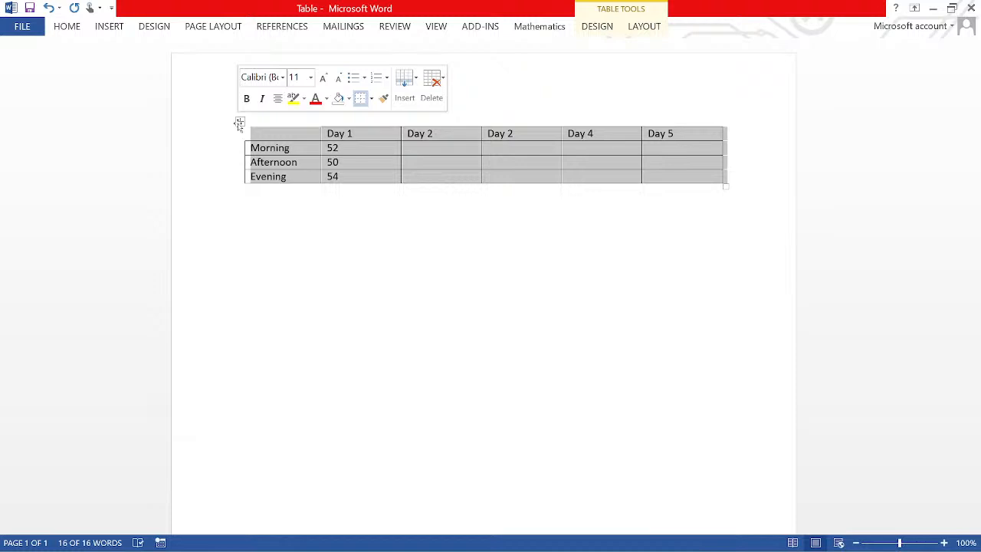
left_click(283, 77)
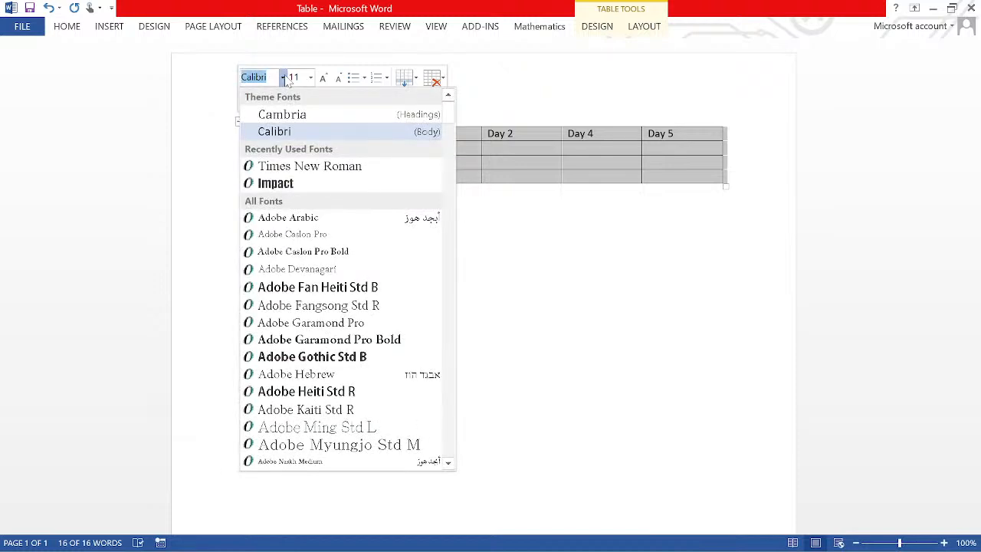
left_click(296, 166)
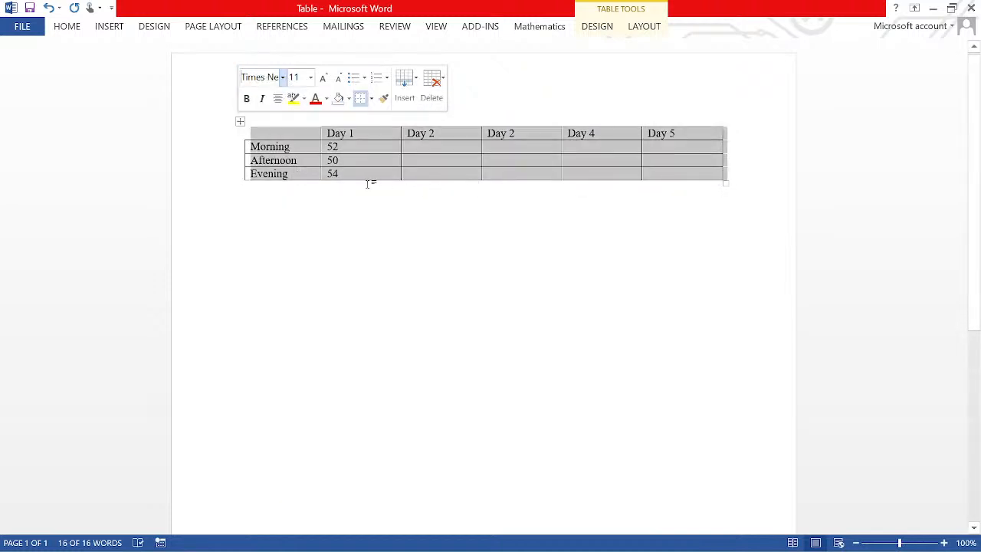
left_click(324, 78)
left_click(324, 78)
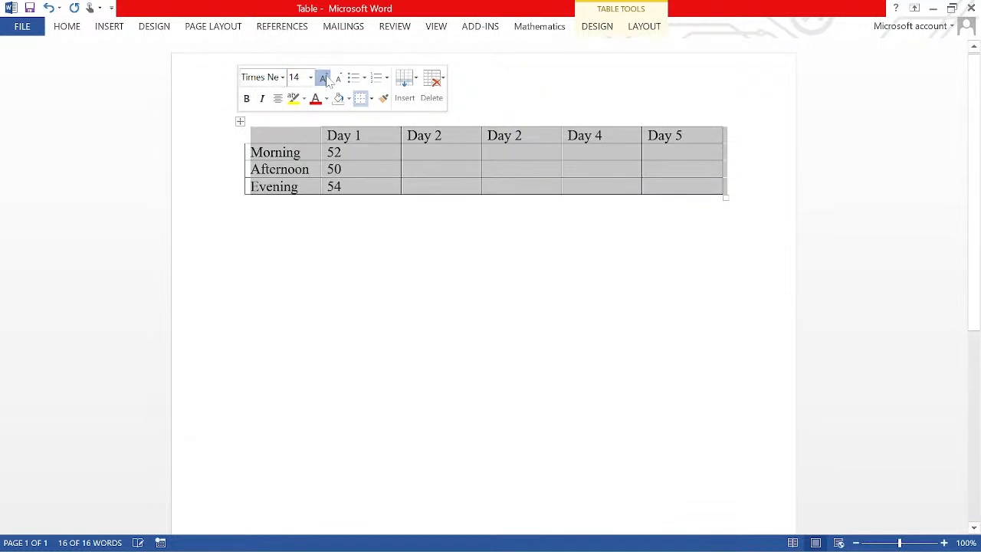
left_click(324, 79)
left_click(324, 78)
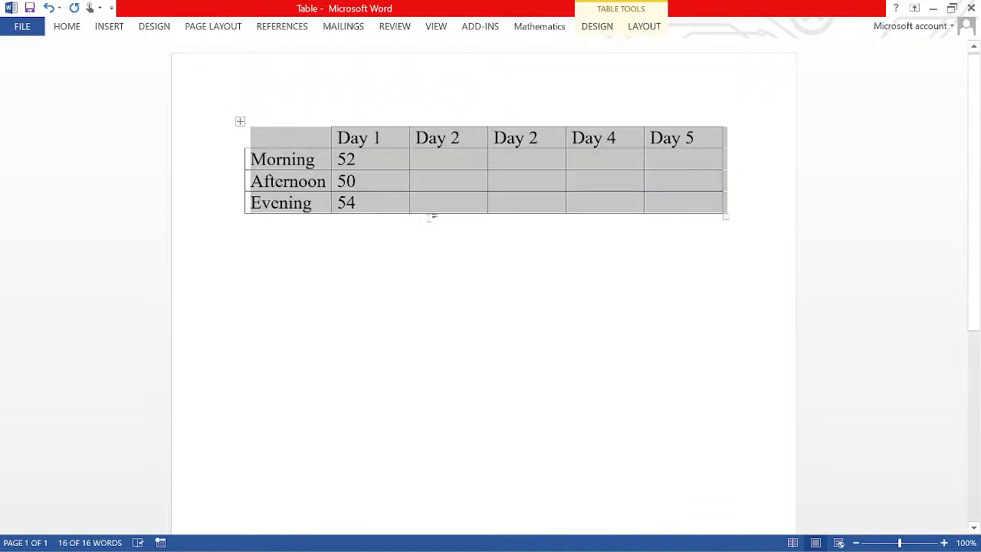
left_click(444, 252)
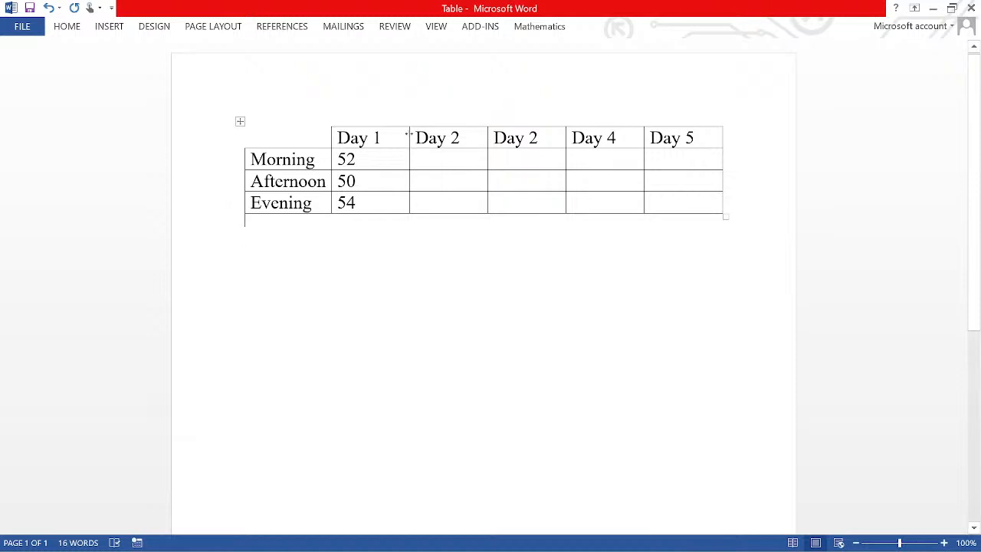
- Narrow the Day 1 and Day 4 columns and shift the border between the two Day 2 columns slightly to the left
left_click_drag(408, 144, 389, 149)
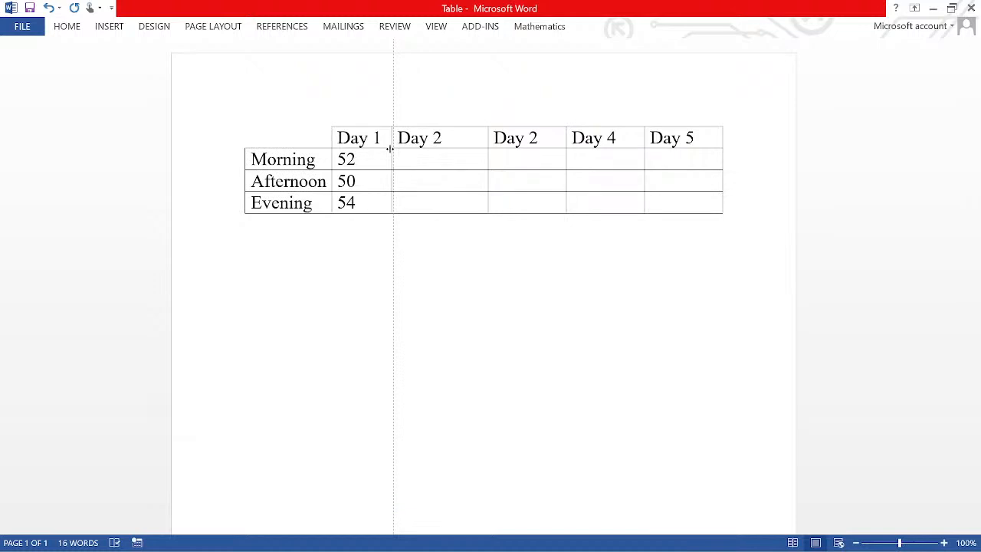
mouse_move(390, 148)
left_mouse_down()
mouse_move(433, 152)
mouse_move(388, 155)
mouse_move(411, 157)
mouse_move(387, 161)
mouse_move(410, 163)
mouse_move(400, 163)
left_mouse_up()
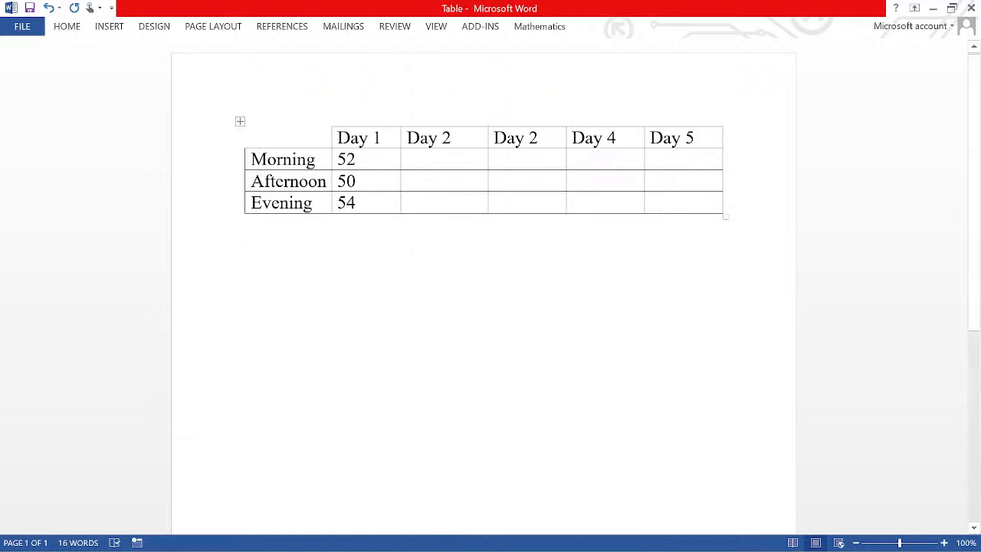
mouse_move(486, 158)
left_mouse_down()
mouse_move(468, 160)
mouse_move(499, 162)
mouse_move(483, 163)
left_mouse_up()
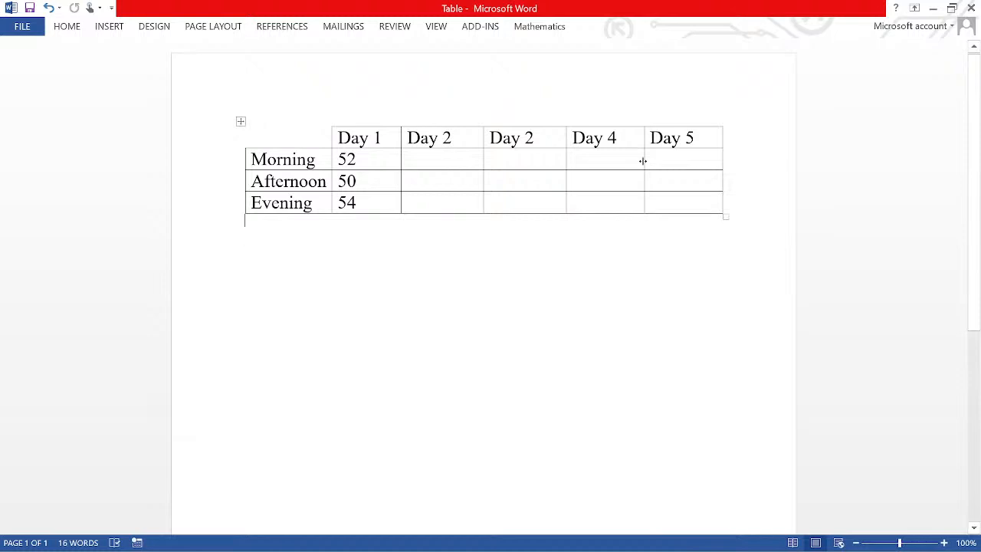
left_click_drag(642, 161, 632, 162)
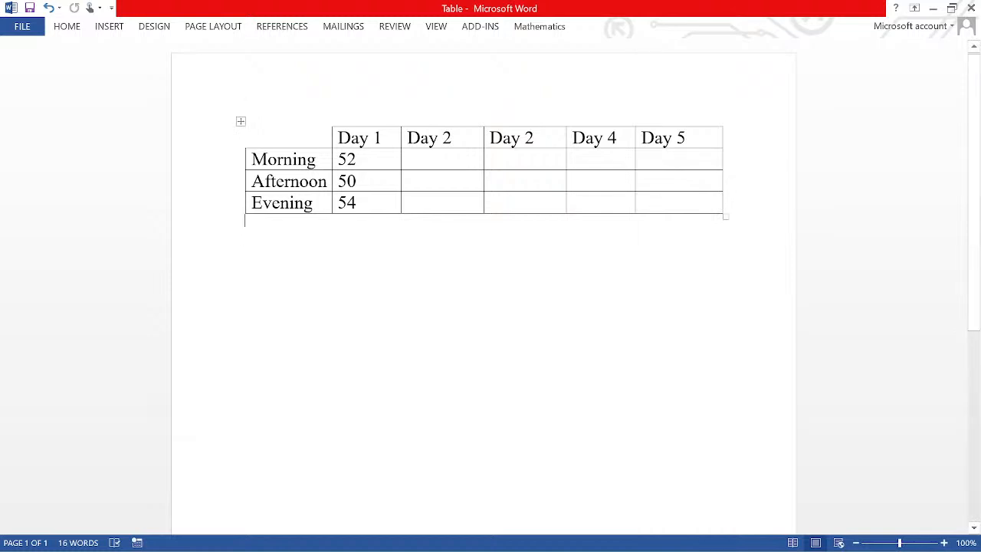
- Merge the two empty Morning row cells under the second Day 2 heading and Day 4
left_click(240, 121)
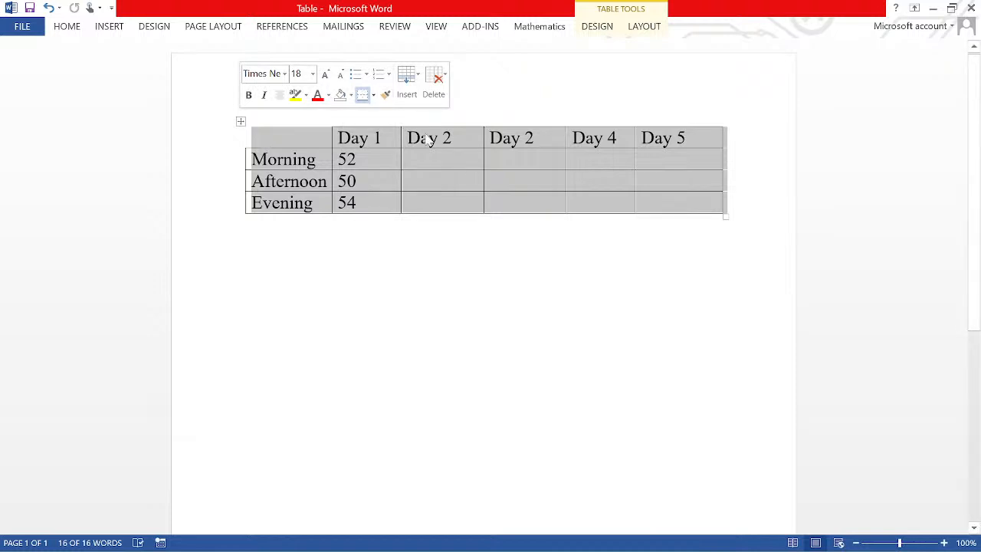
left_click(485, 165)
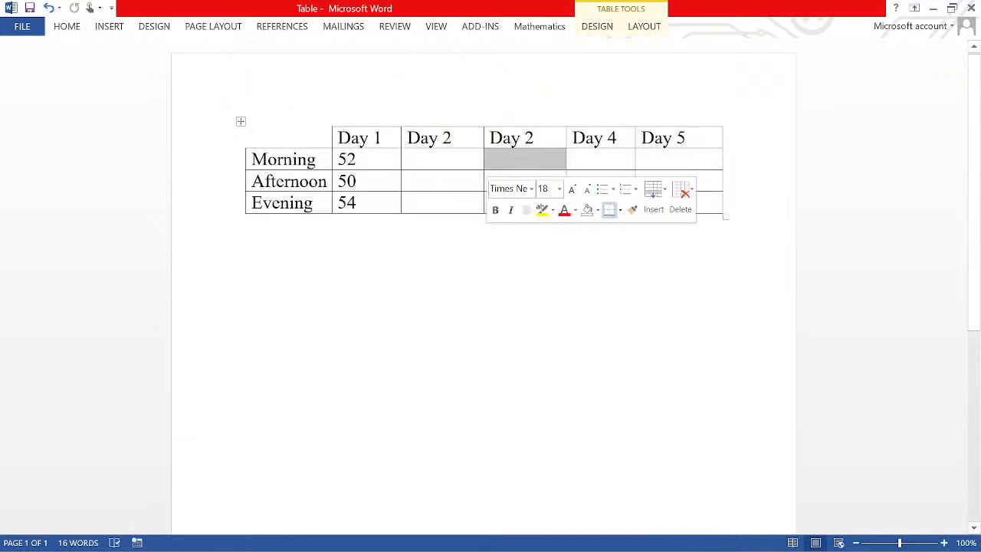
key("Tab")
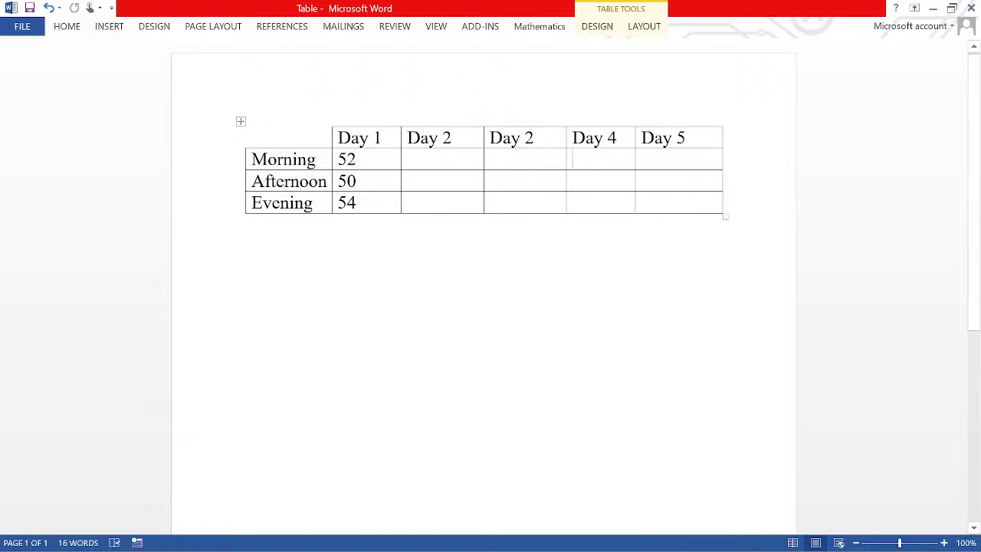
key("Left")
left_click_drag(494, 159, 586, 165)
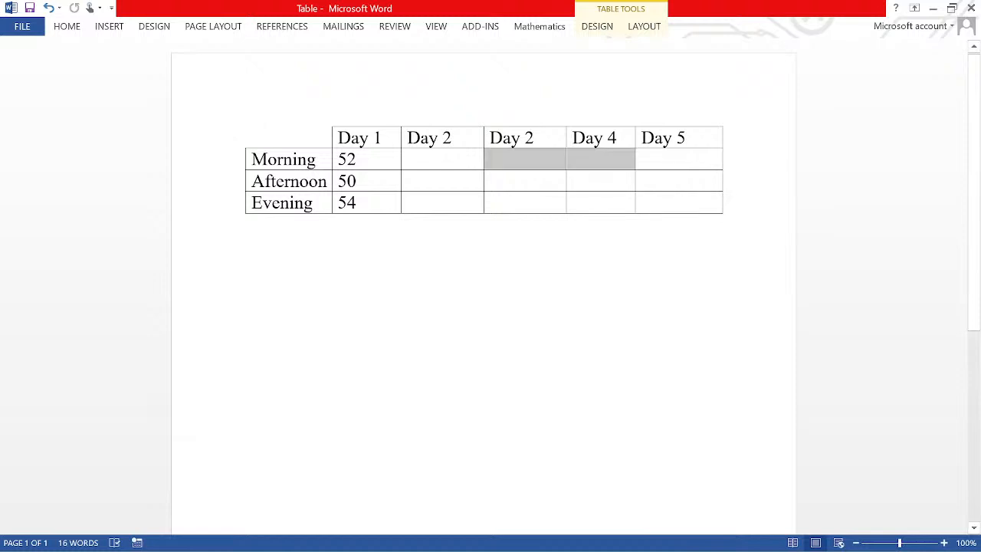
right_click(587, 167)
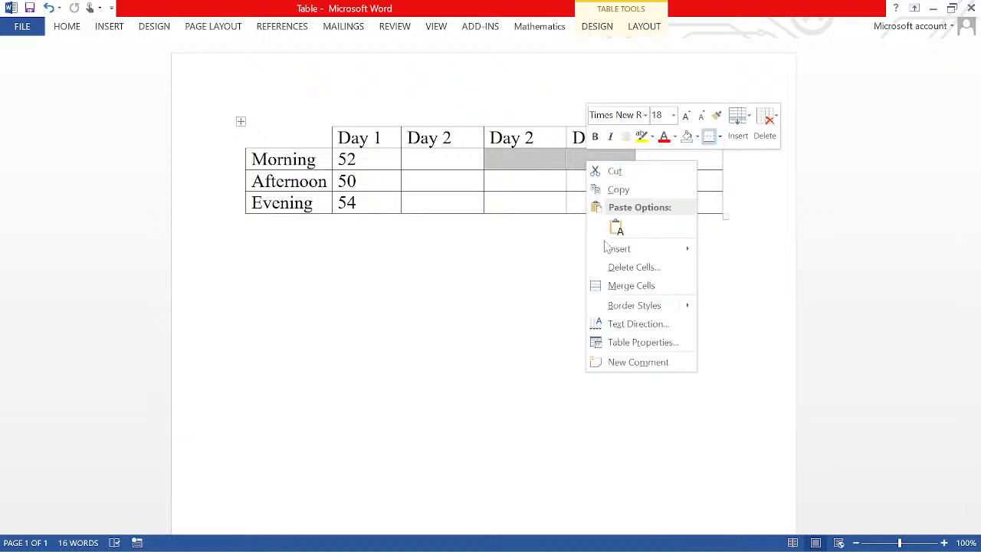
left_click(613, 285)
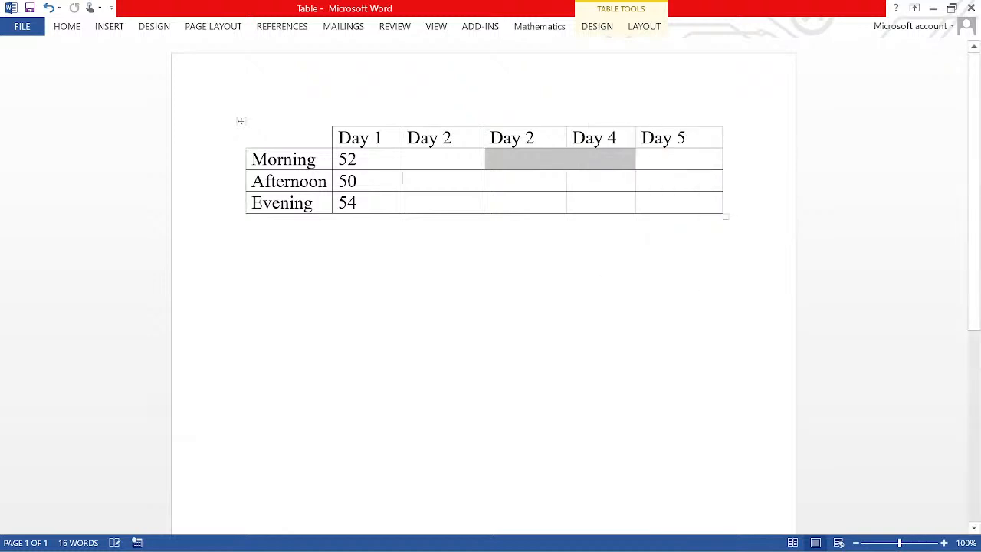
left_click(534, 162)
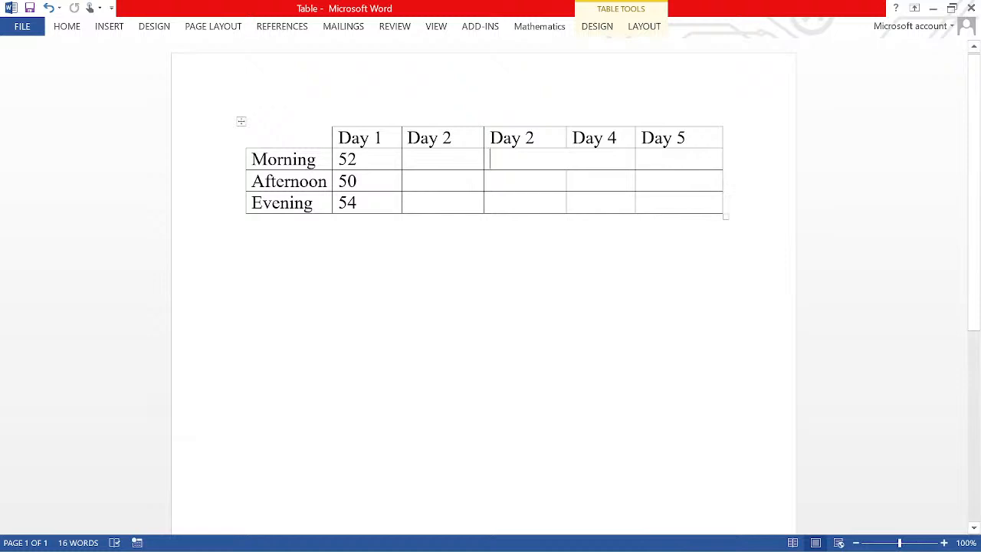
- Insert an empty row directly below the Morning row
left_click_drag(251, 160, 674, 161)
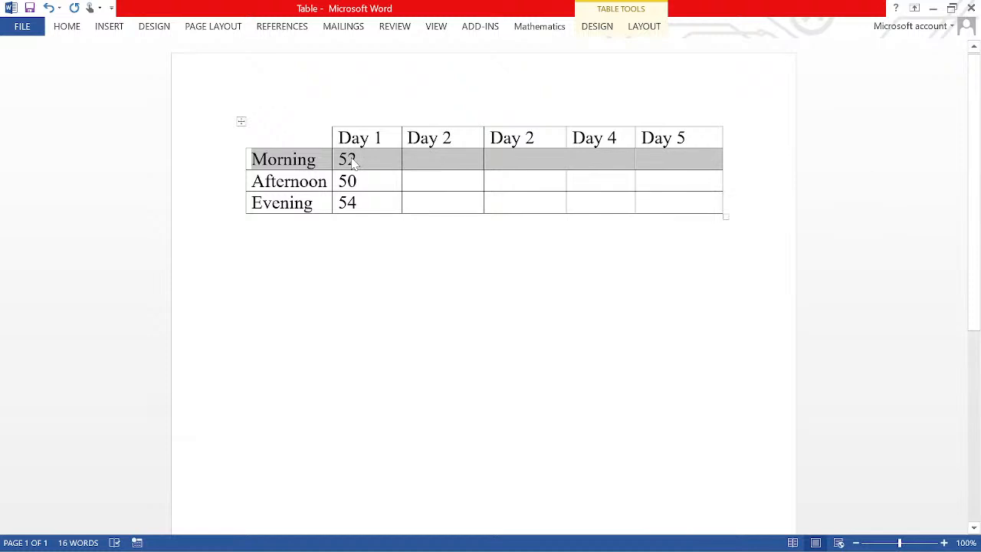
right_click(354, 162)
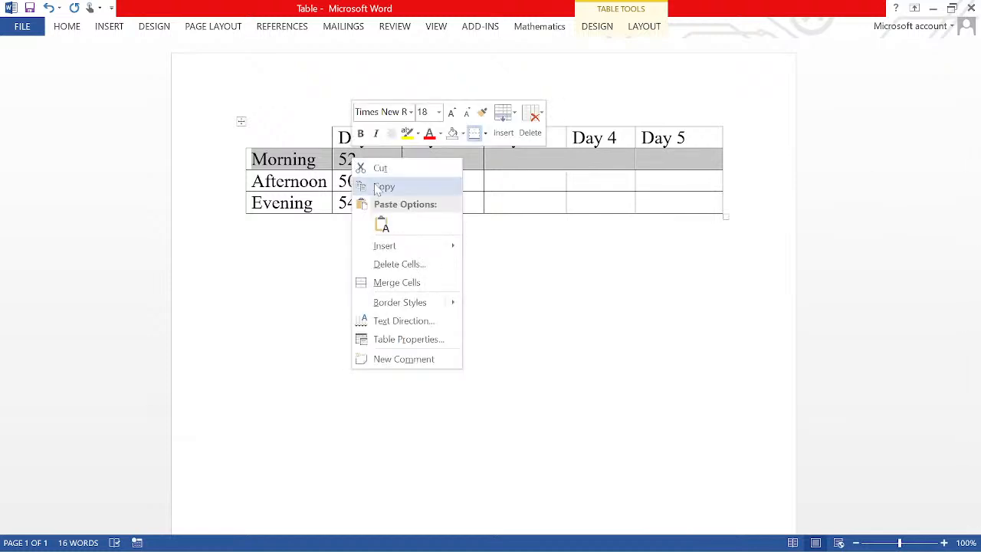
mouse_move(440, 251)
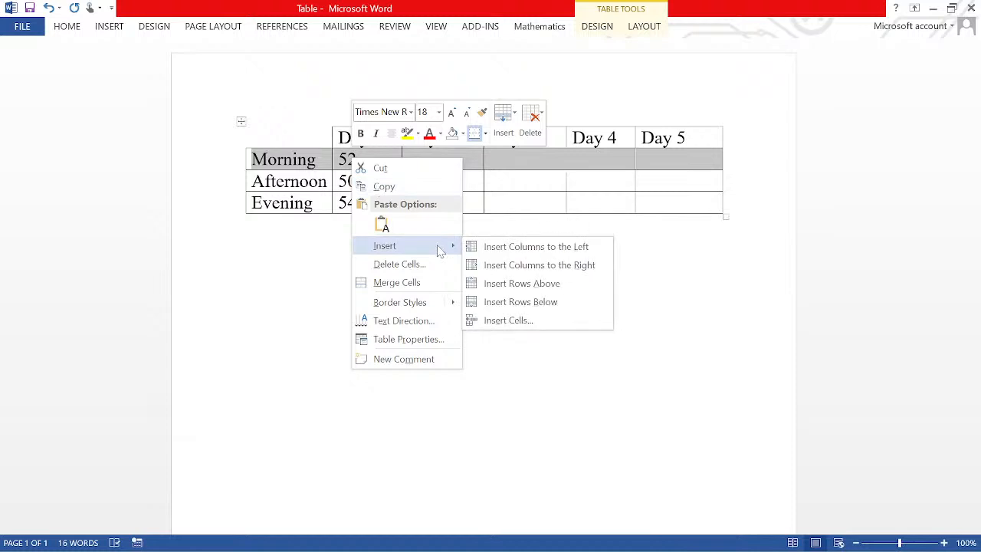
left_click(550, 301)
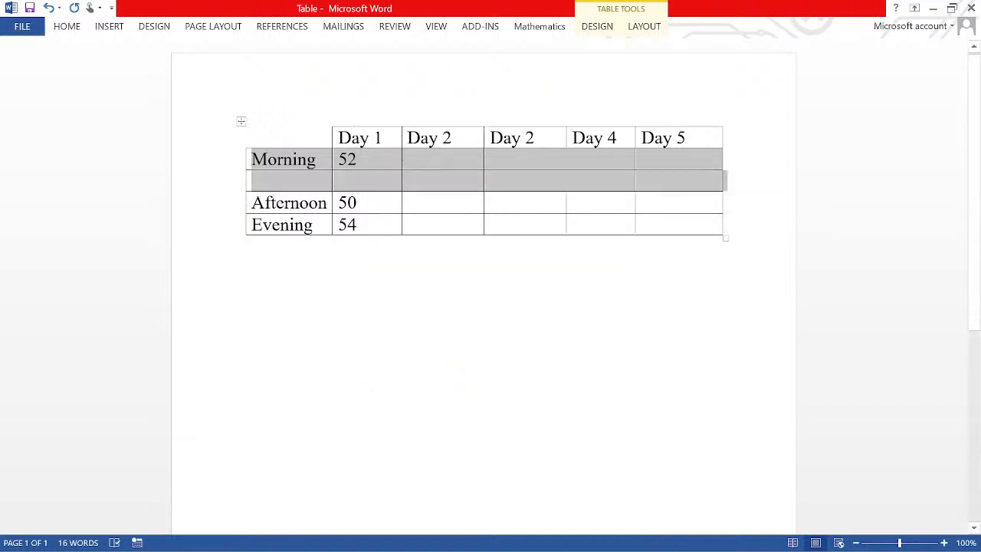
left_click(301, 183)
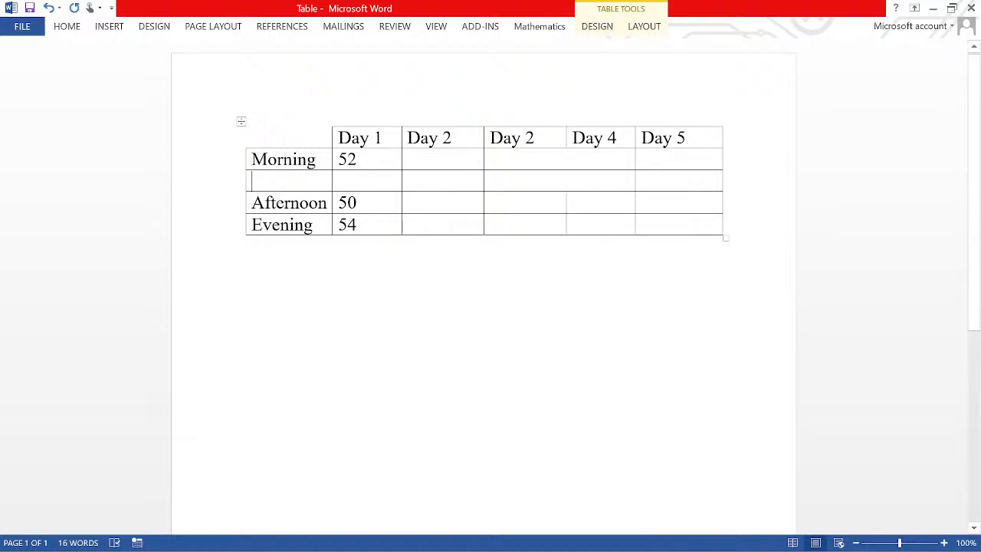
- Insert an empty row between the Afternoon and Evening rows
left_click(252, 202)
left_click_drag(252, 202, 679, 203)
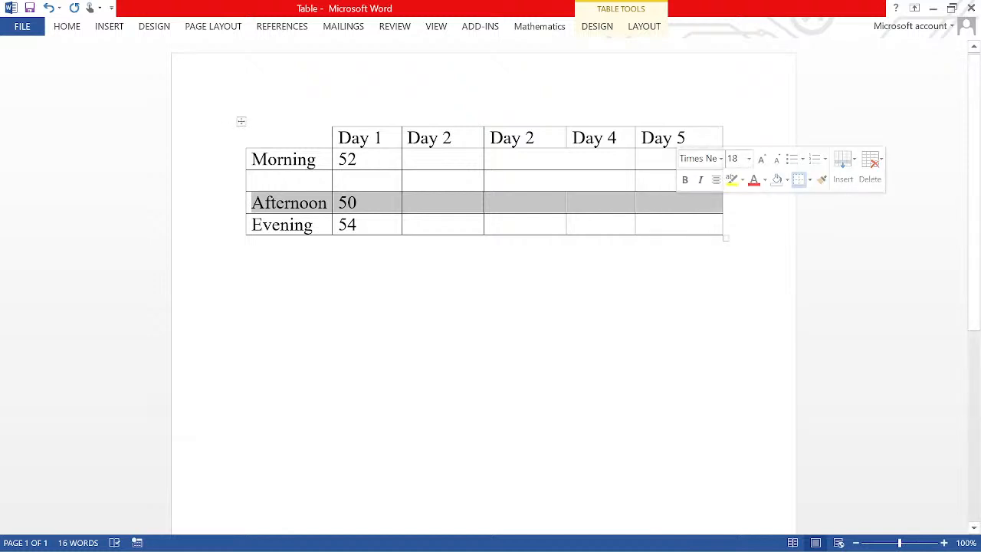
left_click(600, 29)
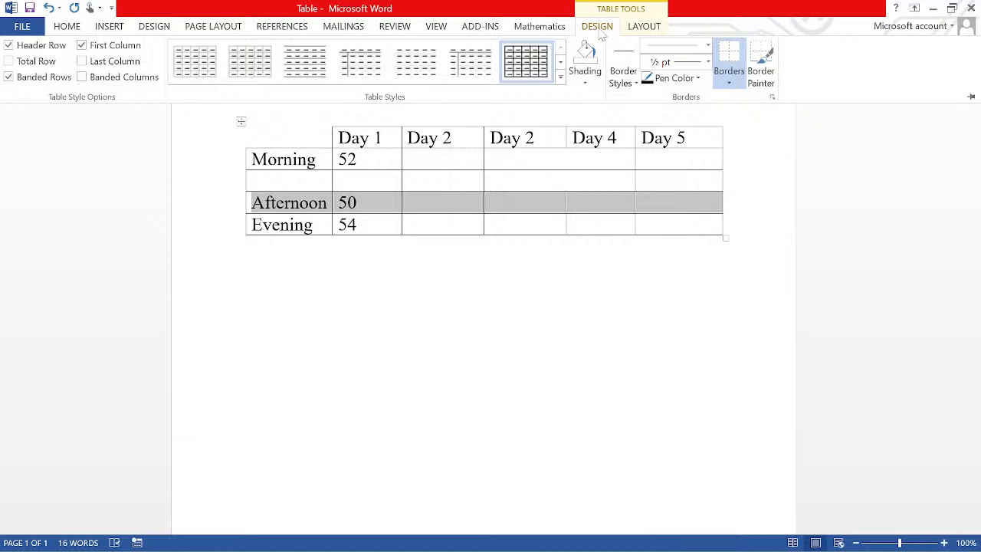
left_click(645, 27)
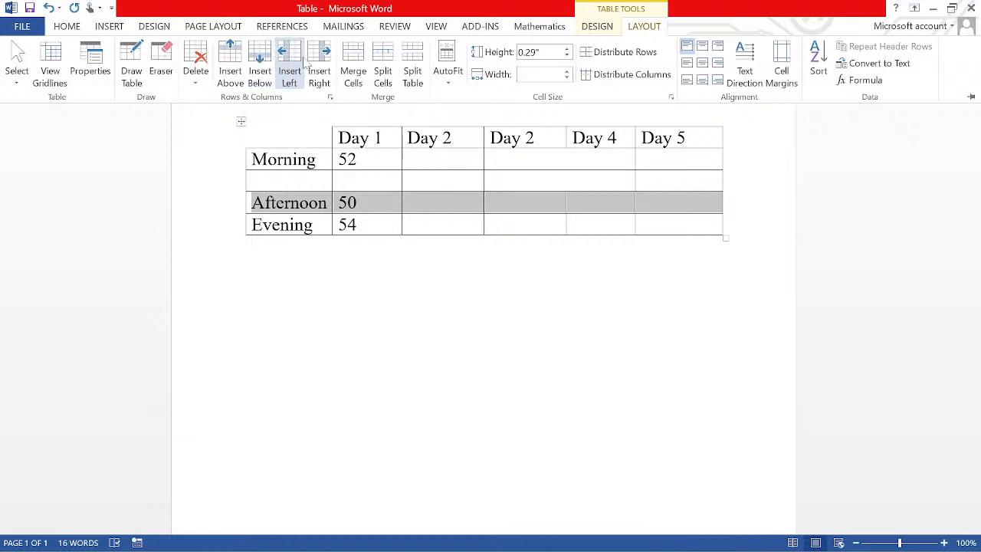
left_click(260, 63)
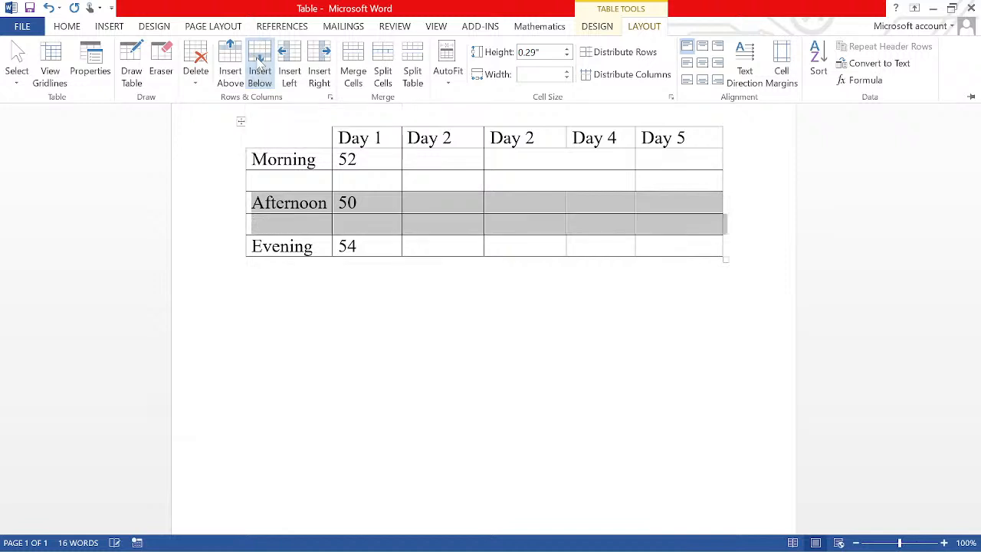
left_click(307, 227)
left_click(306, 226)
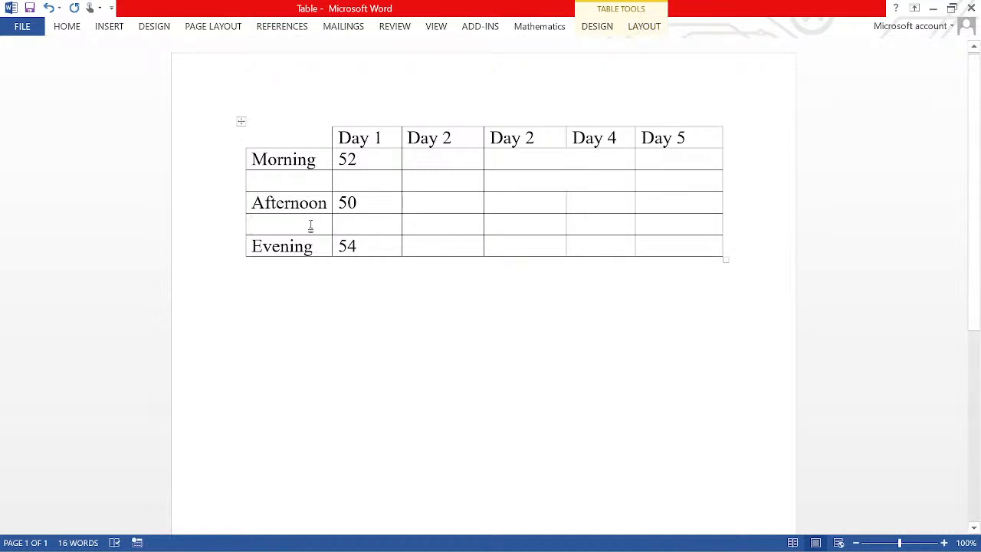
- Merge all cells of the empty row below Afternoon into one and enter BREAK in it
left_click_drag(333, 228, 648, 226)
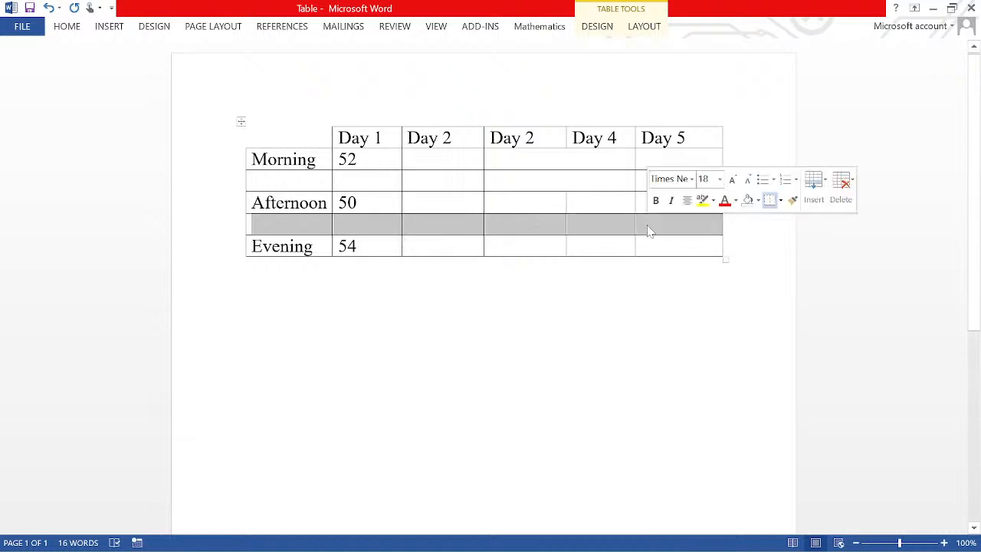
right_click(550, 232)
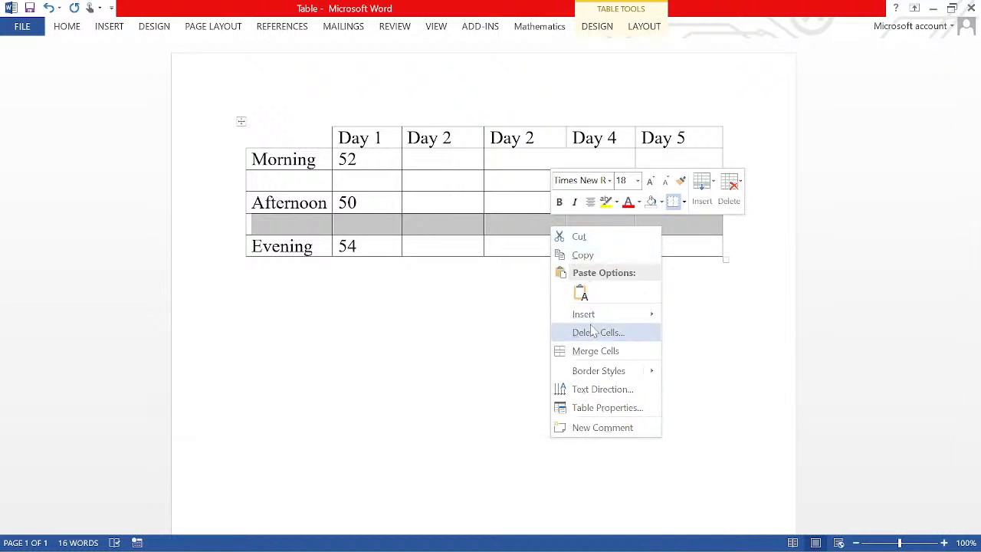
left_click(589, 355)
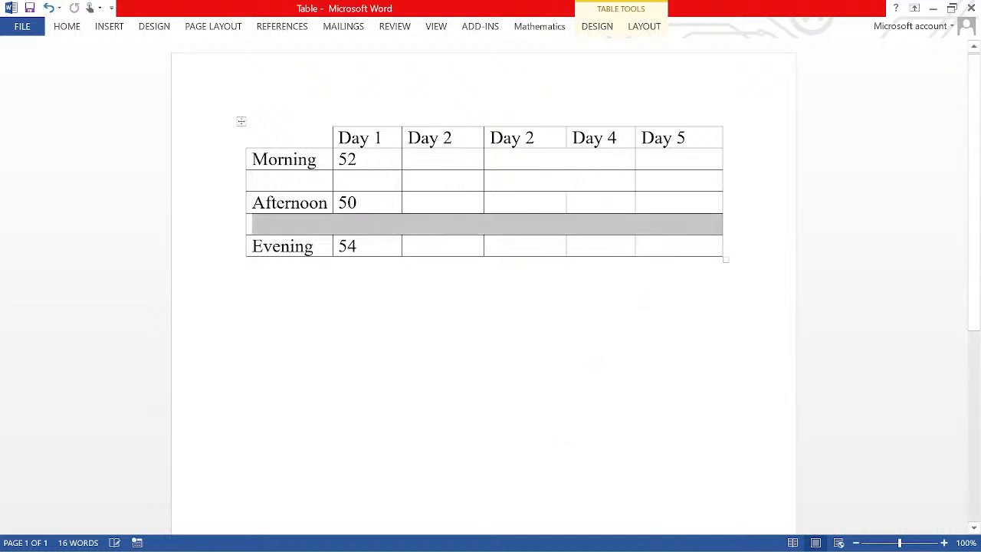
left_click(430, 221)
type("B")
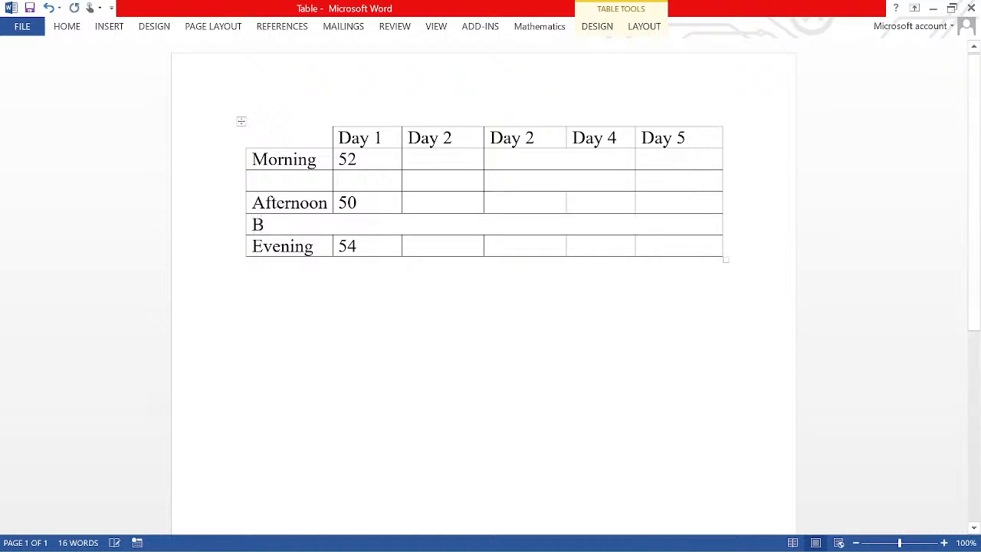
type("REAK")
- Center the BREAK text horizontally in its merged row
double_click(299, 230)
left_click(301, 232)
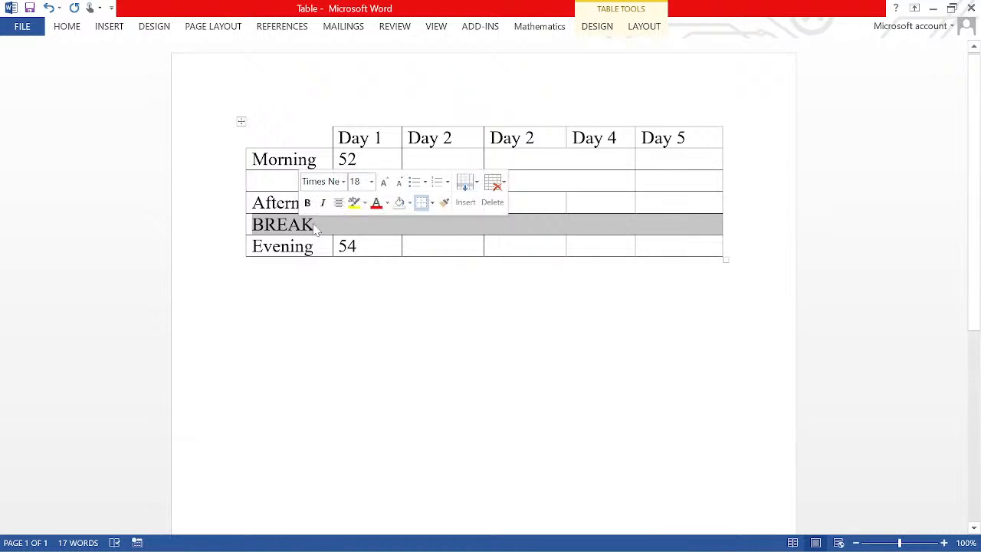
left_click(67, 27)
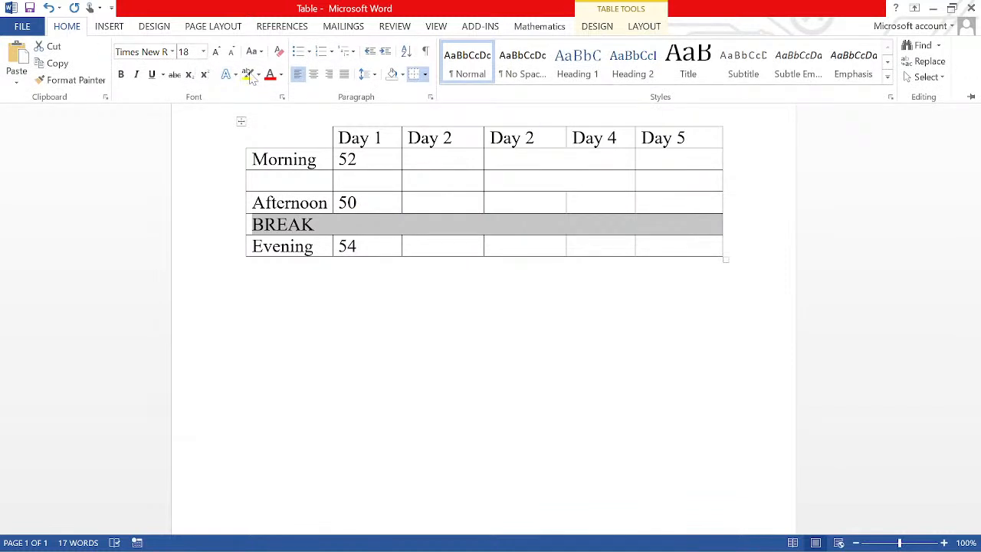
left_click(320, 79)
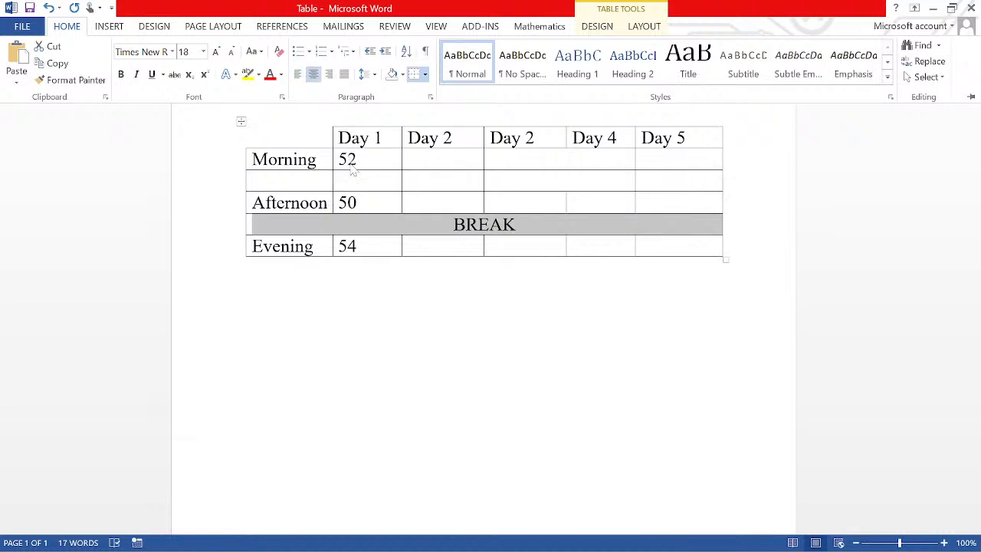
- Set the empty row below Morning to centered text alignment
left_click(354, 190)
left_click_drag(268, 182, 650, 189)
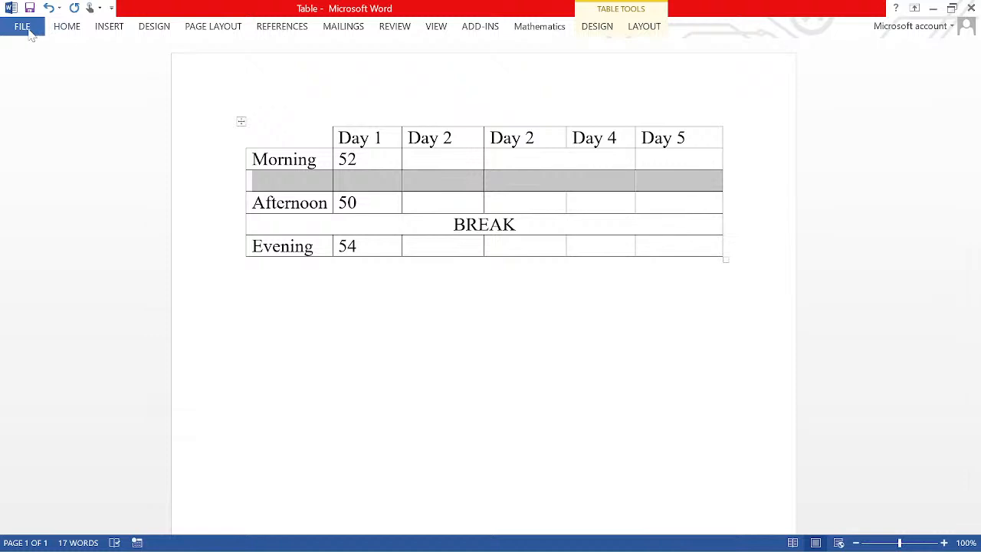
left_click(61, 31)
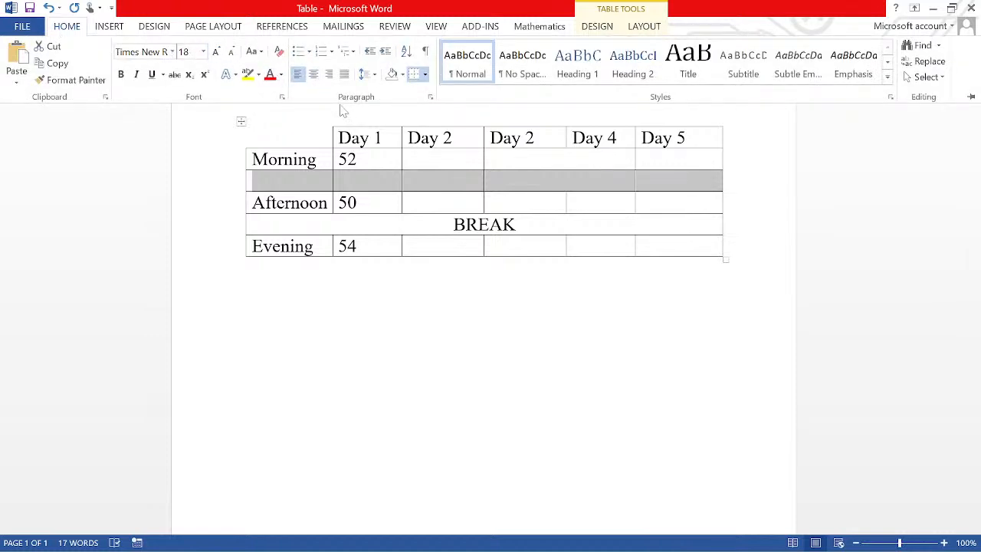
left_click(314, 75)
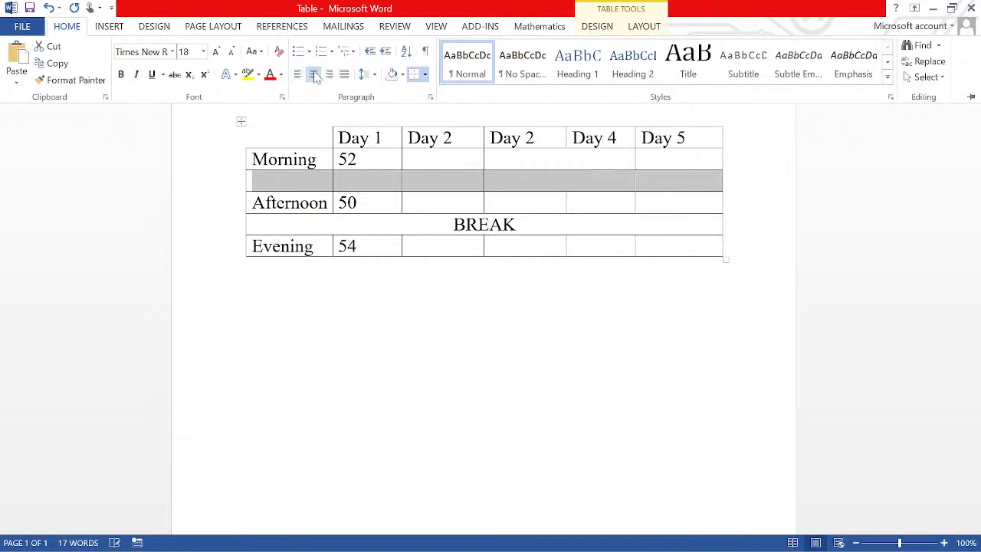
- Merge all cells of the empty row below Morning into one and enter BREAK in it
right_click(373, 187)
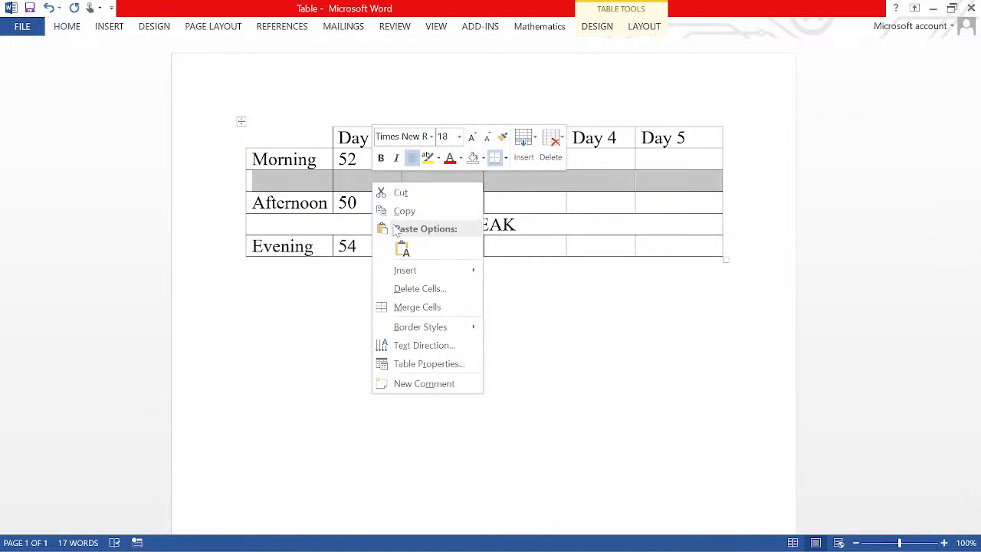
left_click(408, 307)
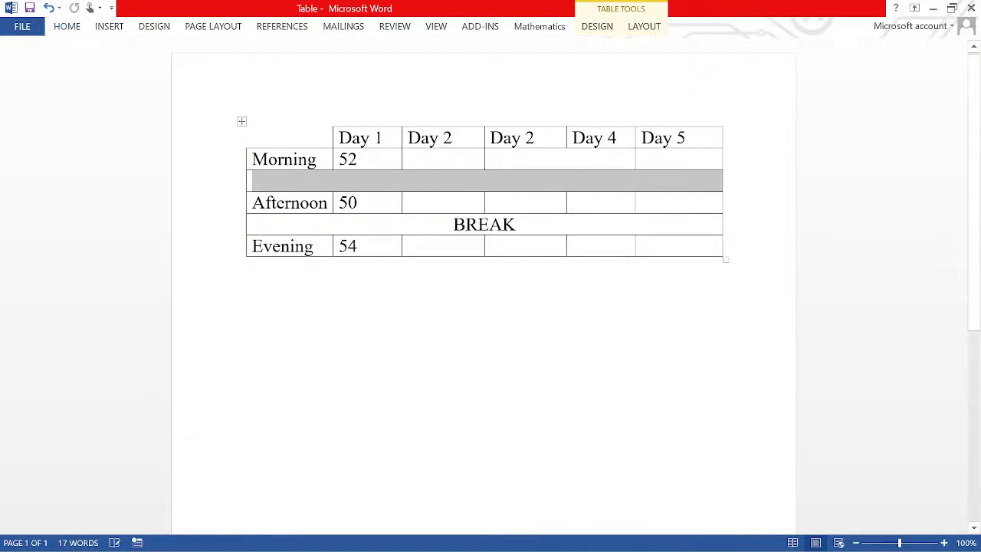
left_click(370, 184)
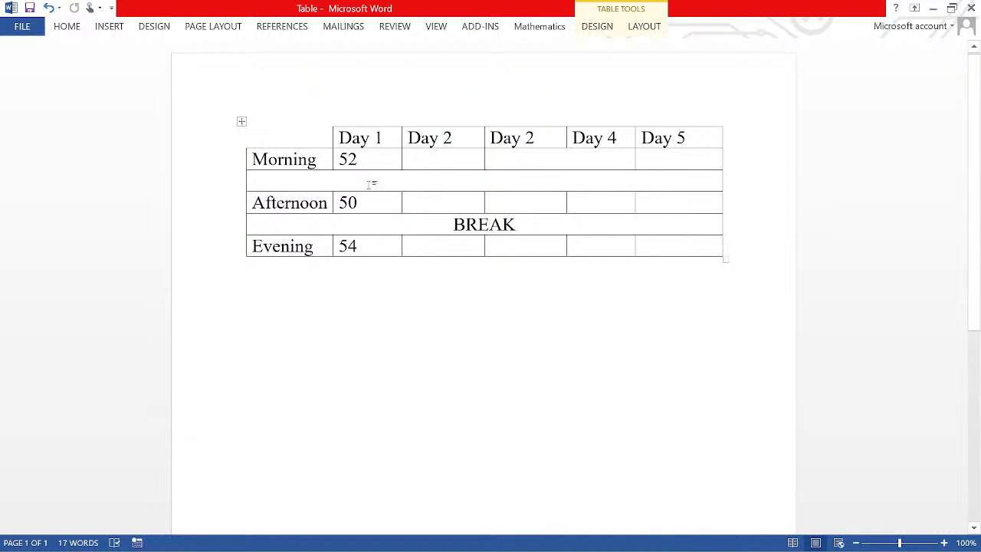
type("BREA")
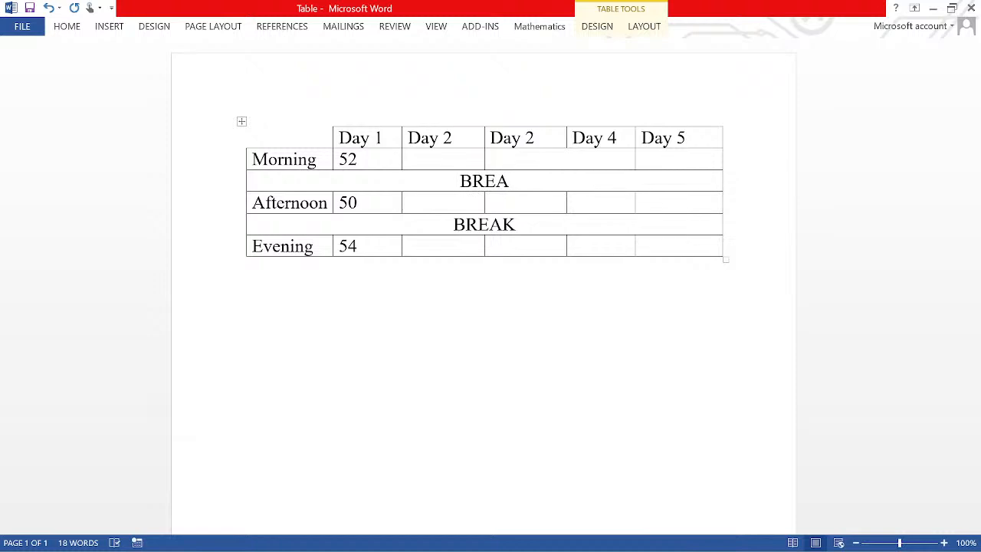
type("K")
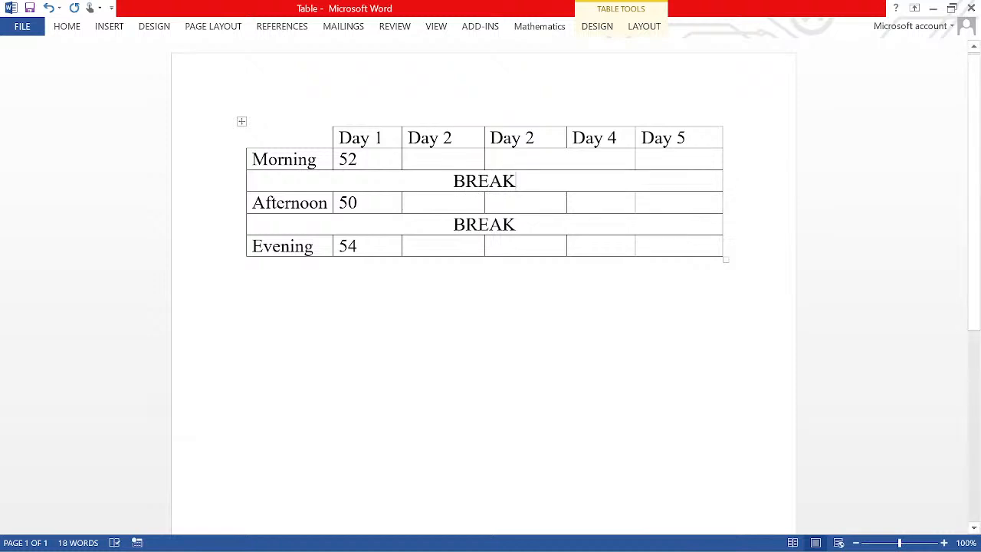
- Color the BREAK text between the Morning and Afternoon rows standard green
triple_click(469, 183)
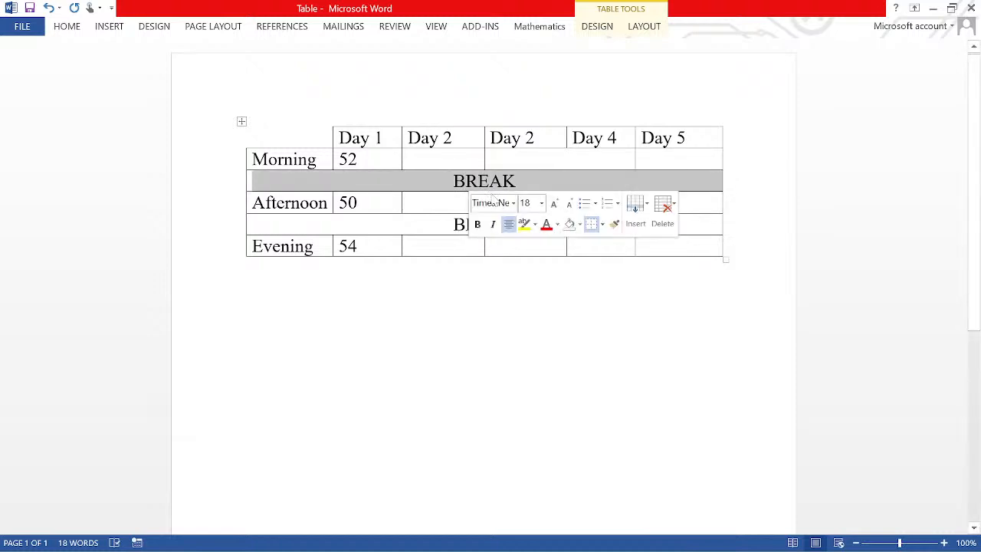
left_click(557, 225)
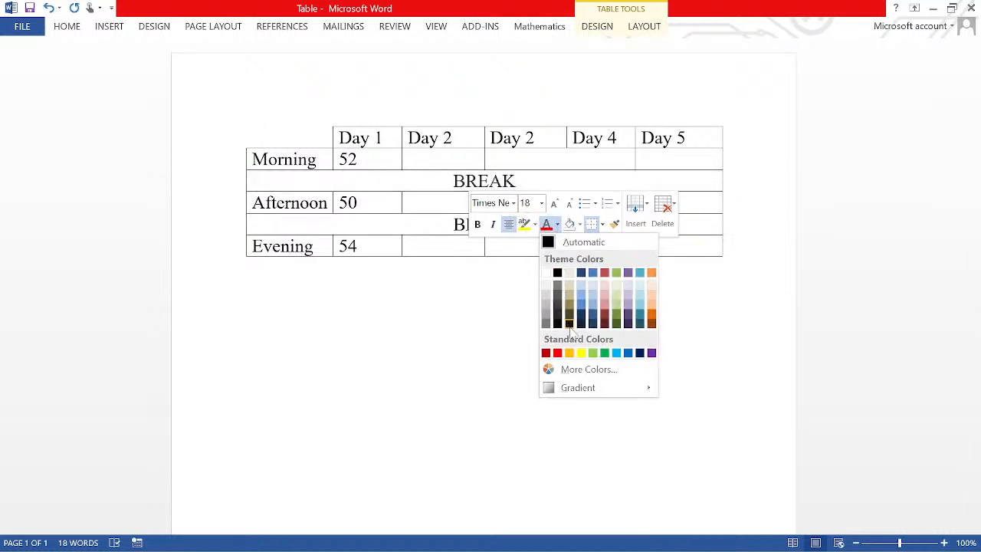
left_click(605, 353)
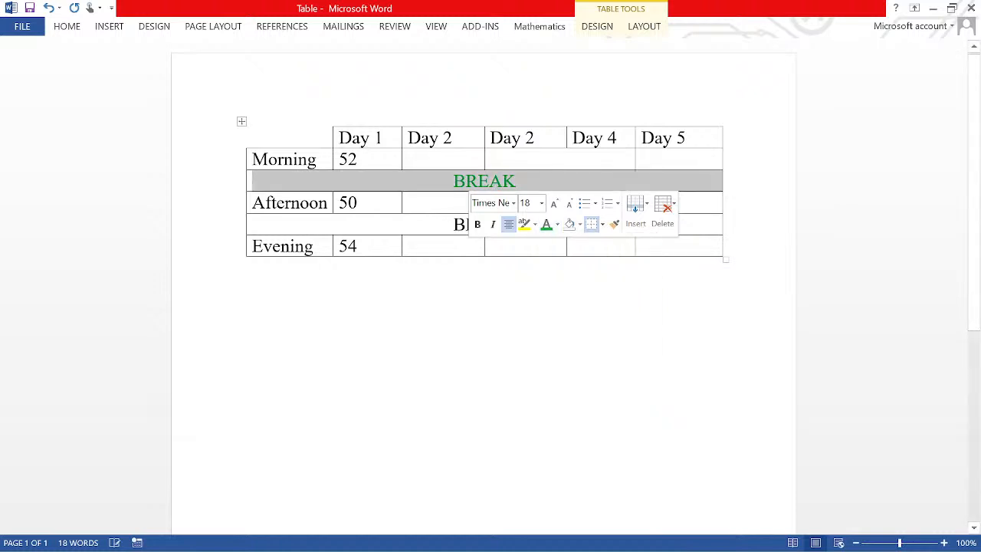
- Color the BREAK text between the Afternoon and Evening rows with the orange theme color
triple_click(430, 225)
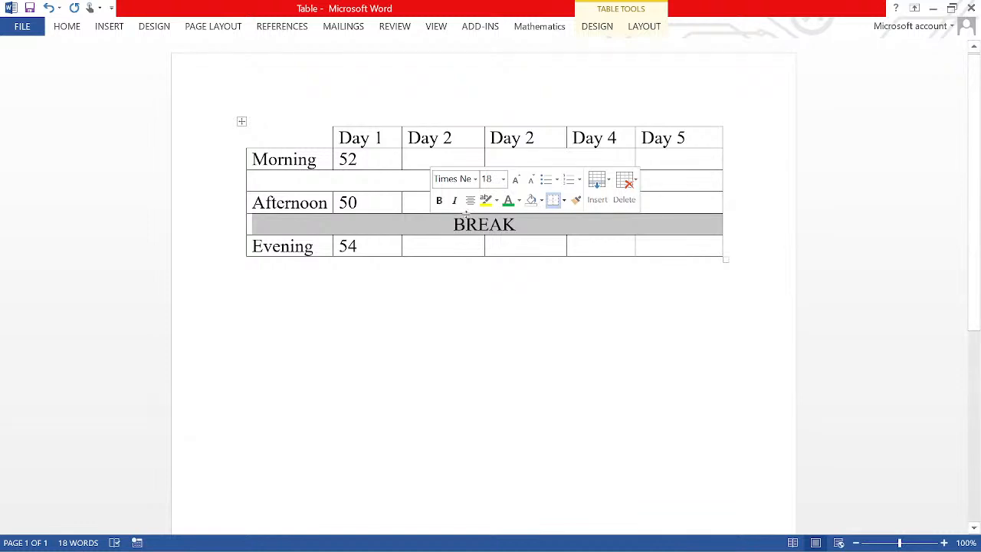
left_click(518, 200)
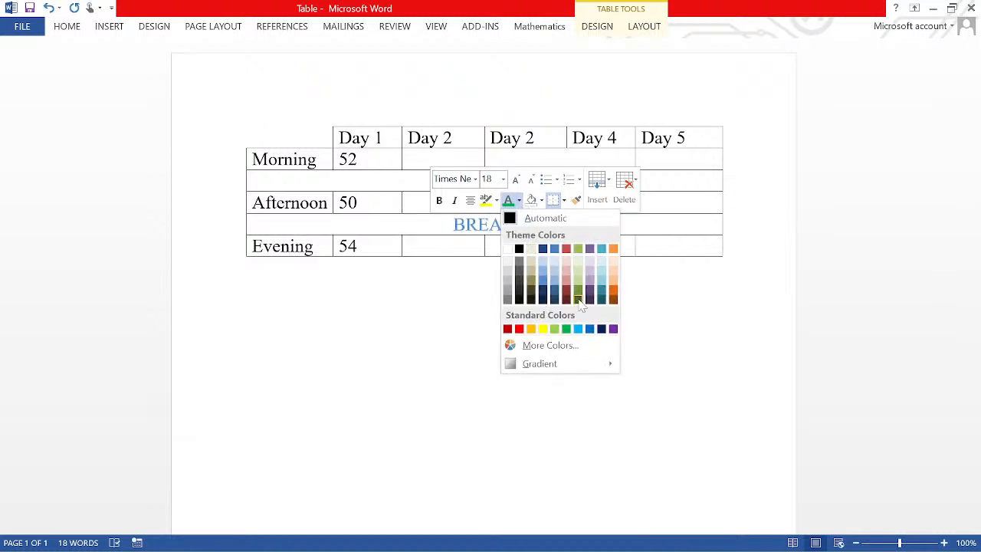
left_click(614, 249)
left_click(633, 326)
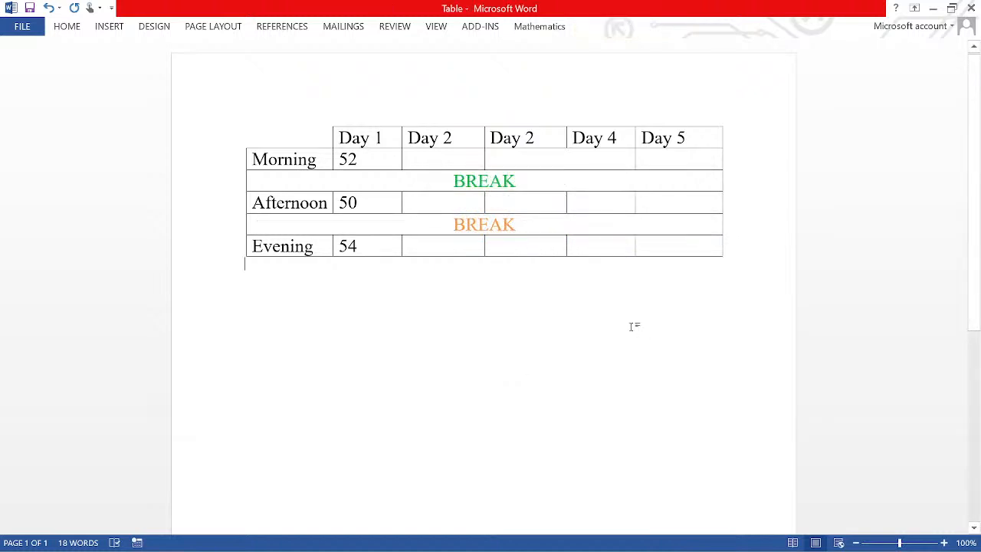